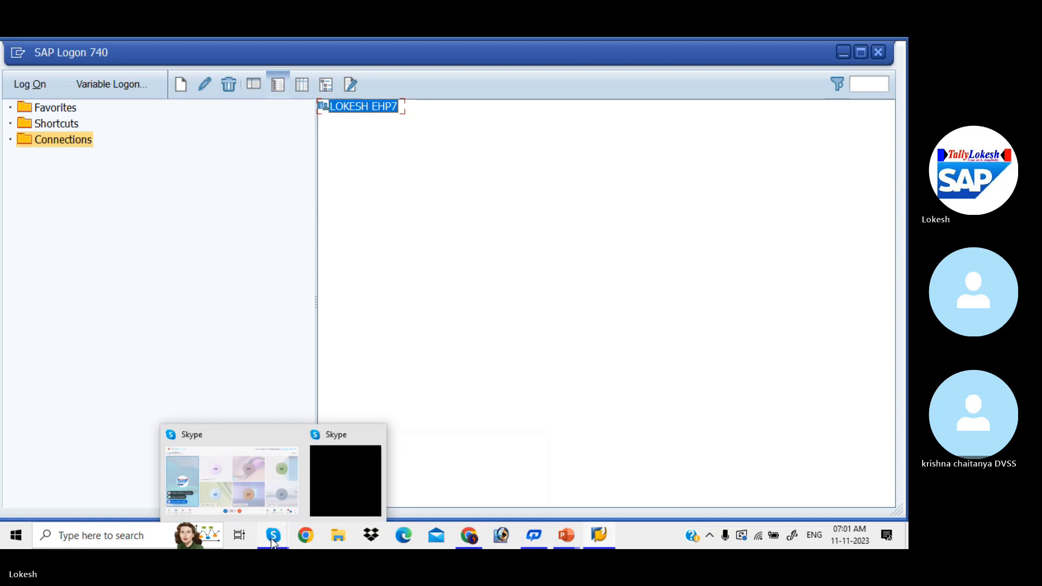
Ring all members missing from the SAP BATCH 4 Skype call through its participant list and return to SAP Logon
{"action": "left_click", "coordinate": [269, 475]}
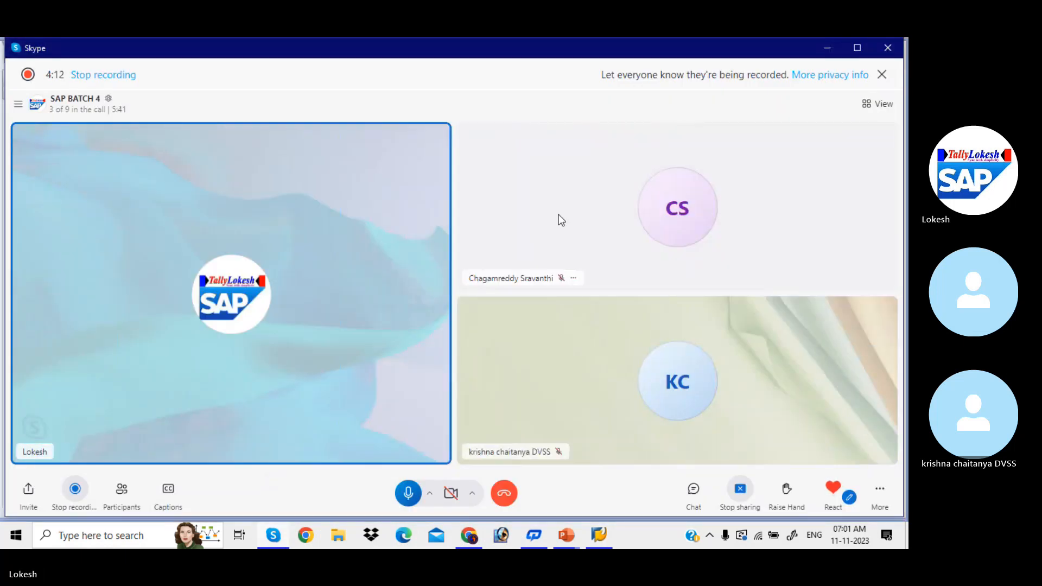
{"action": "left_click", "coordinate": [122, 492]}
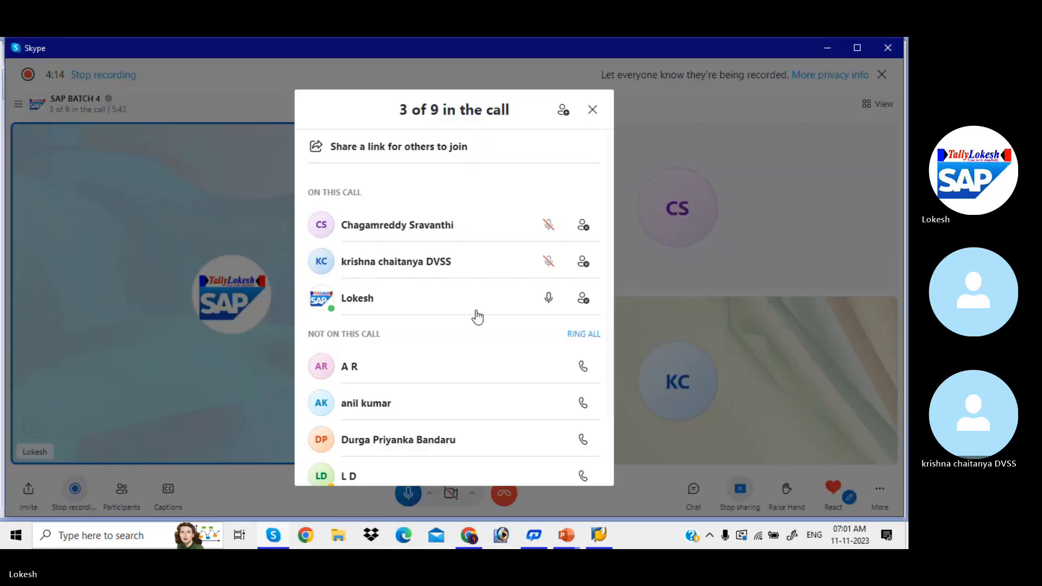
{"action": "left_click", "coordinate": [593, 109]}
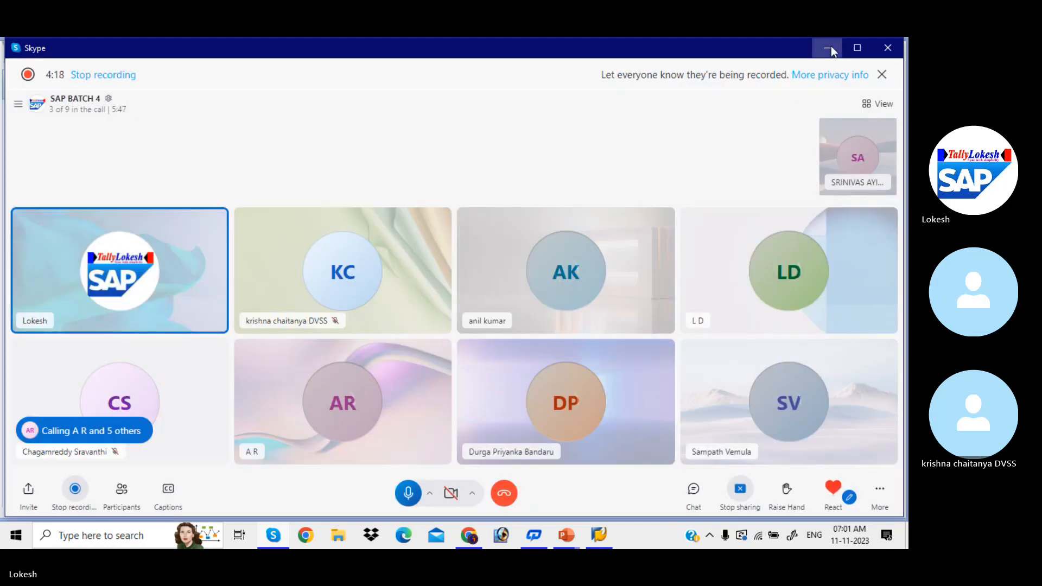
{"action": "left_click", "coordinate": [831, 48]}
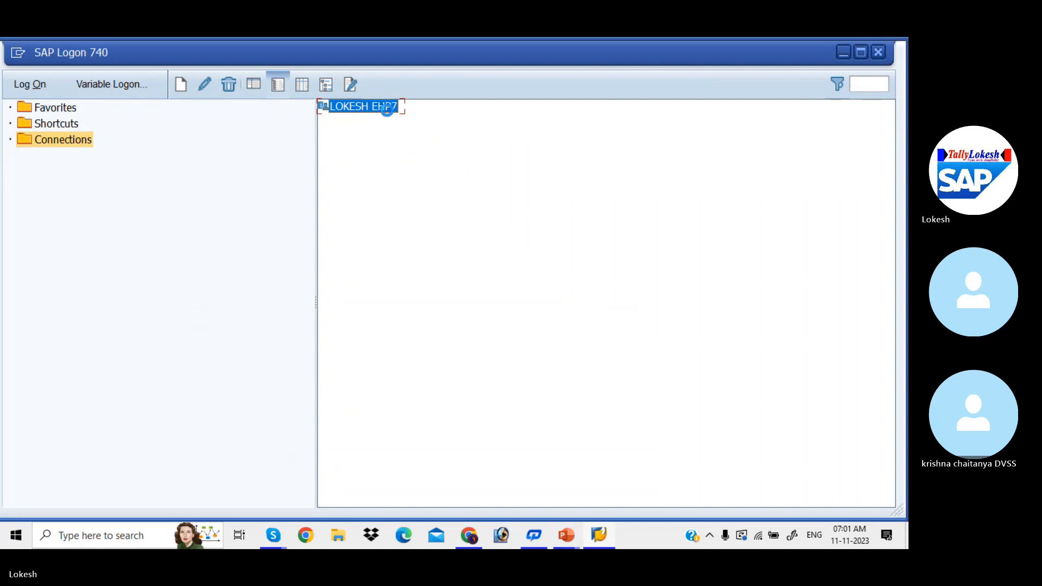
Log on to the EHP7 connection in client 800 as FIUSER42 with the account password
{"action": "double_click", "coordinate": [389, 110]}
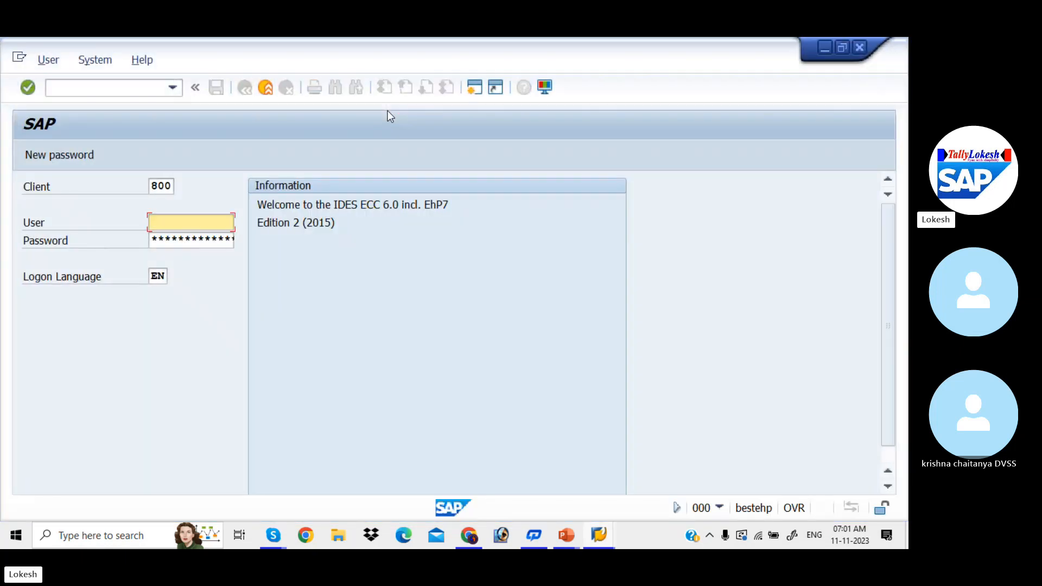
{"action": "key", "text": "Down"}
{"action": "key", "text": "Tab"}
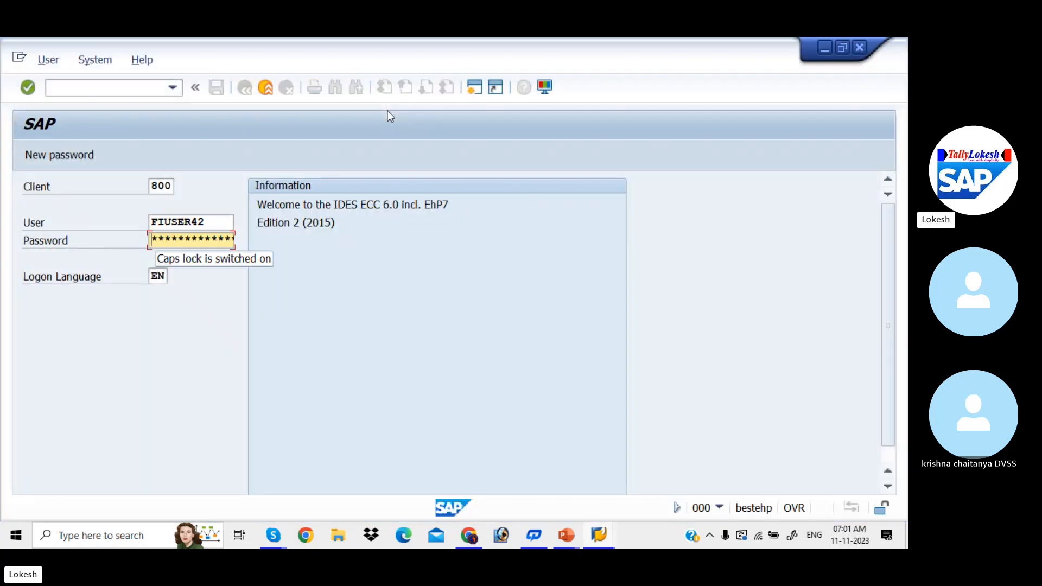
{"action": "type", "text": "***"}
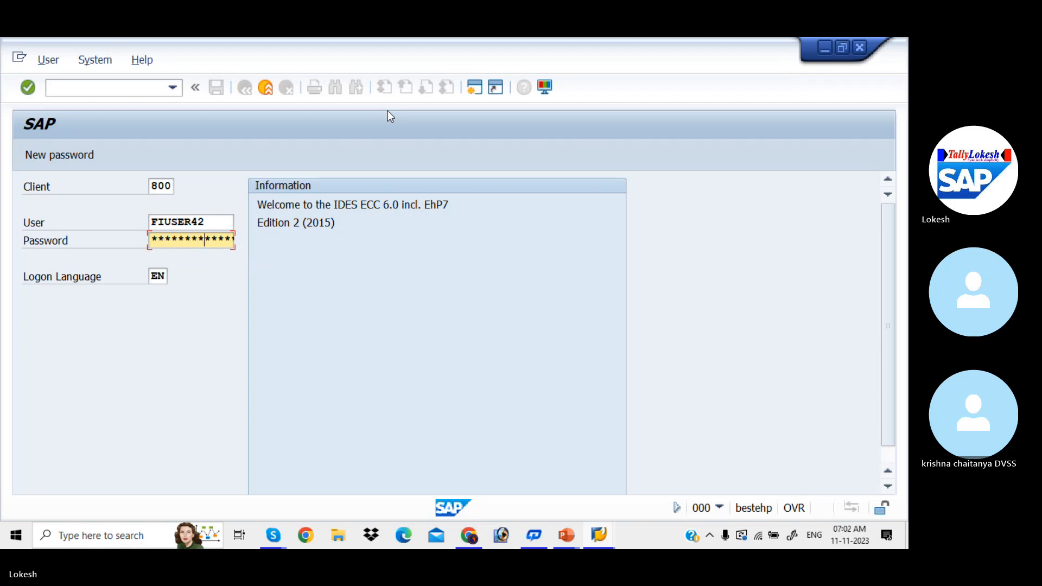
{"action": "key", "text": "Return"}
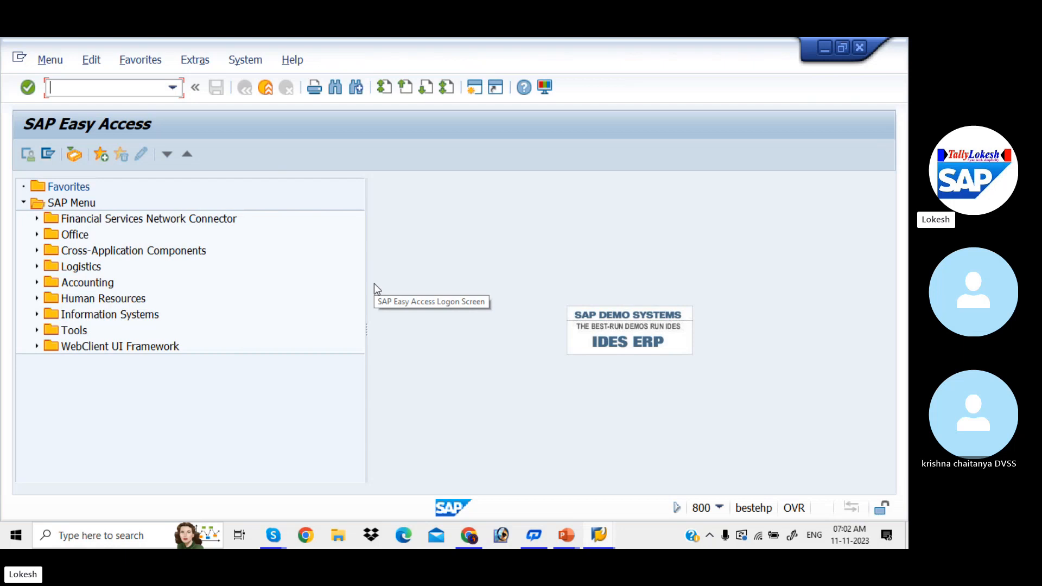
Run transaction SPRO and open the SAP Reference IMG
{"action": "type", "text": "SPRO"}
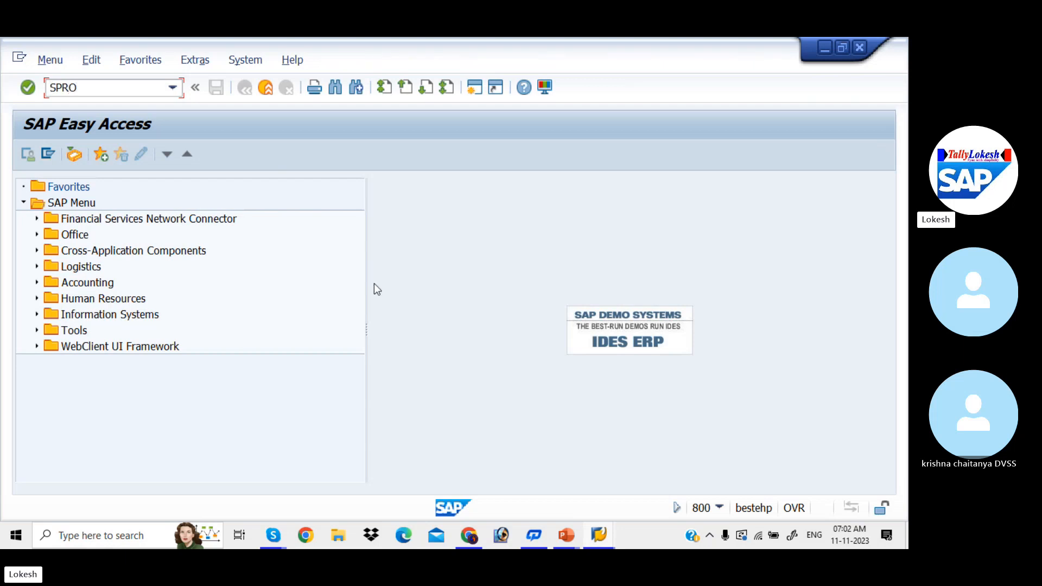
{"action": "key", "text": "Return"}
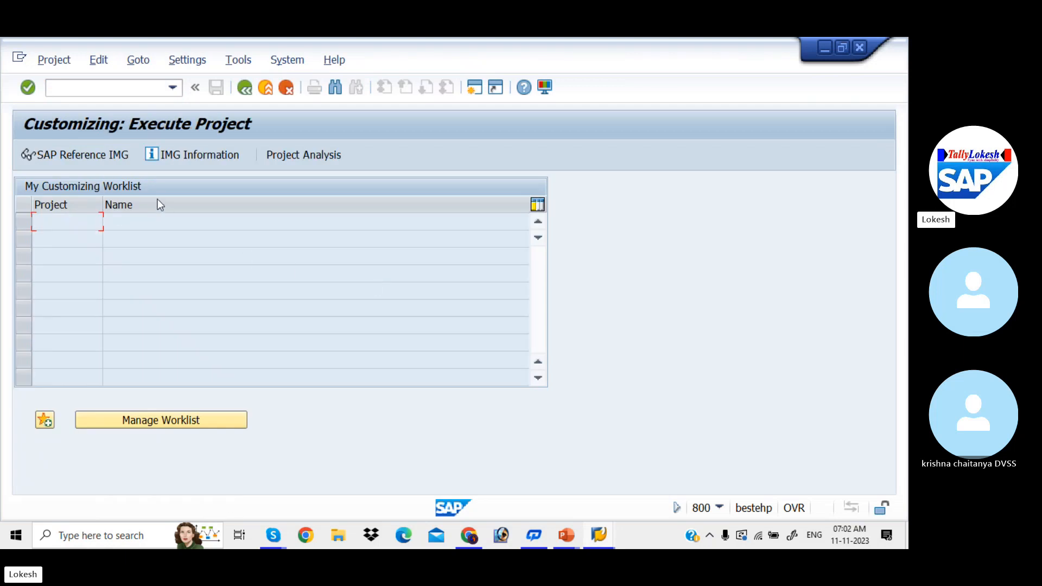
{"action": "left_click", "coordinate": [101, 160]}
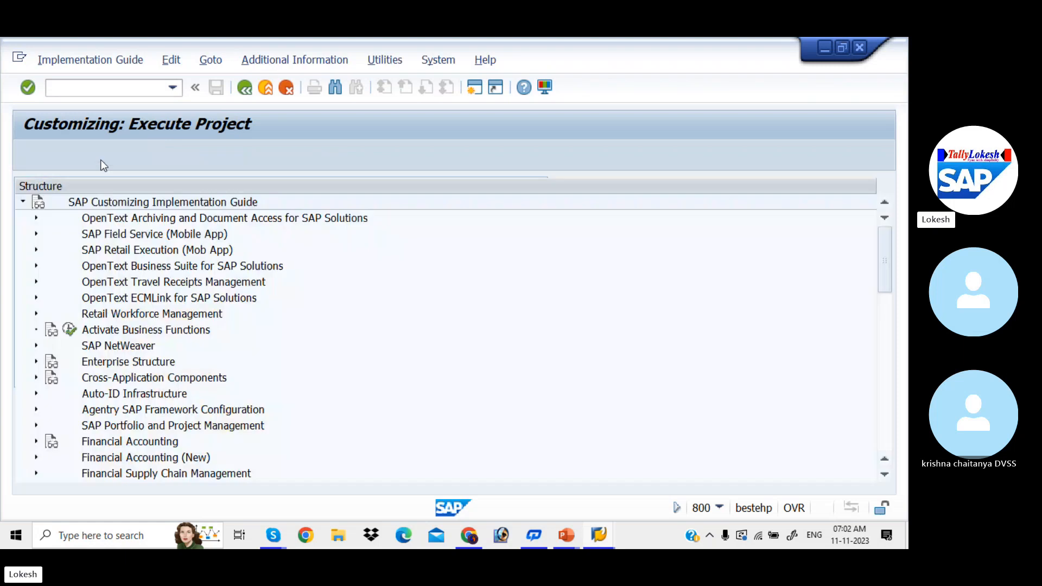
Execute the Define company activity under Enterprise Structure, Definition, Financial Accounting
{"action": "left_click", "coordinate": [36, 362]}
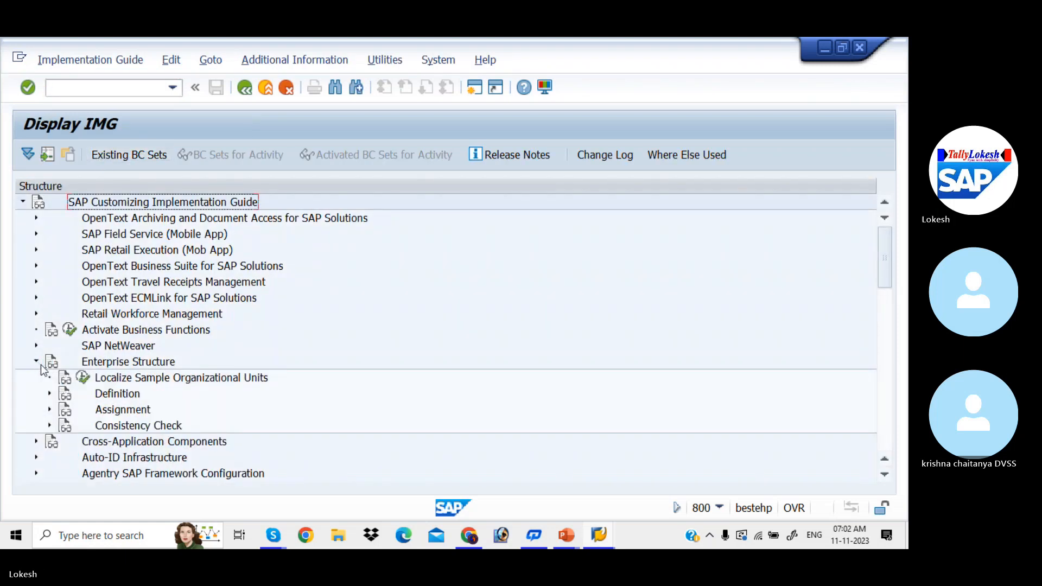
{"action": "left_click", "coordinate": [49, 393]}
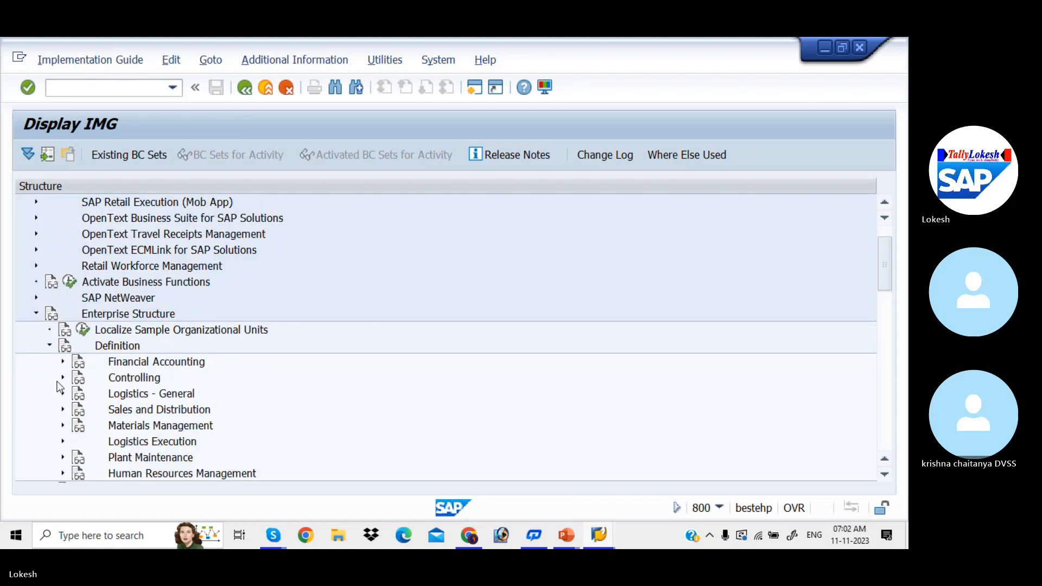
{"action": "left_click", "coordinate": [63, 362]}
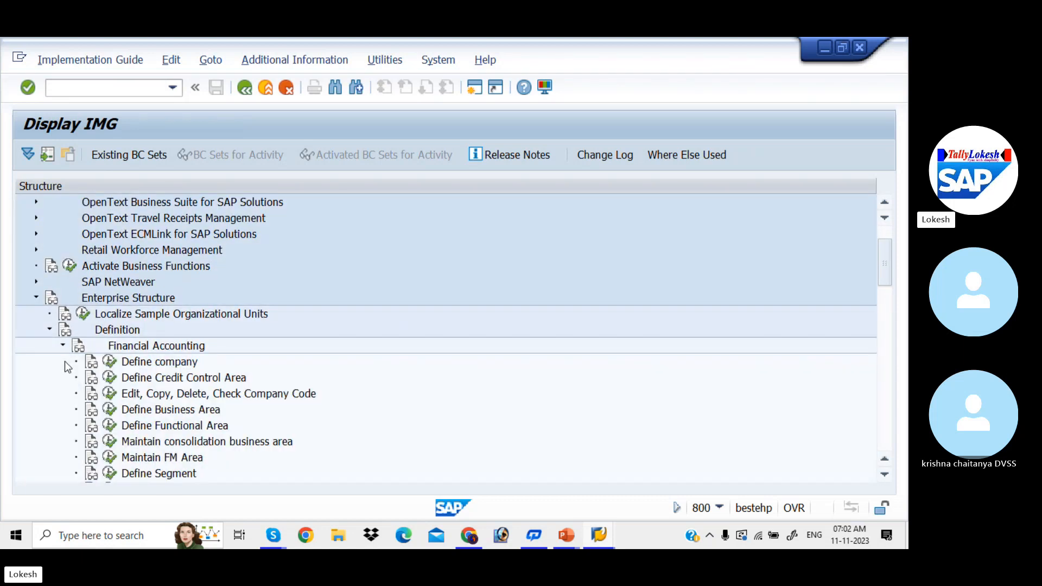
{"action": "left_click", "coordinate": [109, 362]}
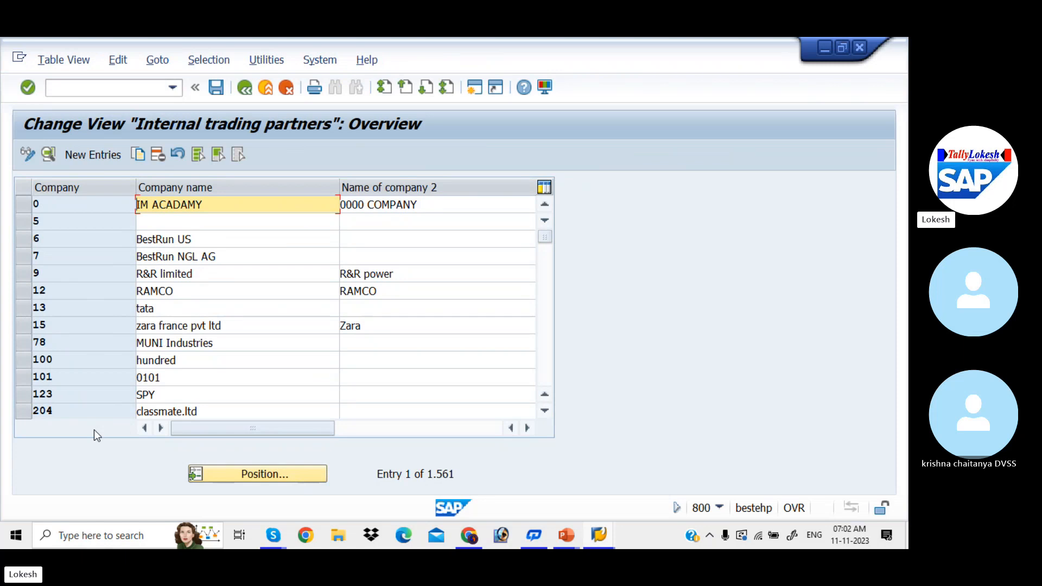
Start a new company entry with company code BAJAJ and company name BAJAJ PVT LTD 1
{"action": "left_click", "coordinate": [93, 154]}
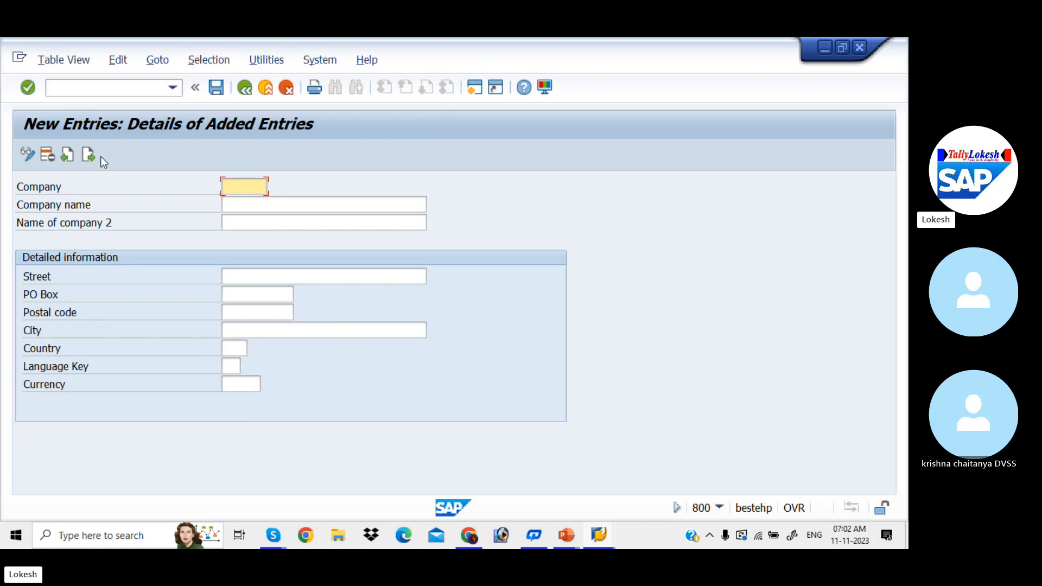
{"action": "type", "text": "BAJAJ"}
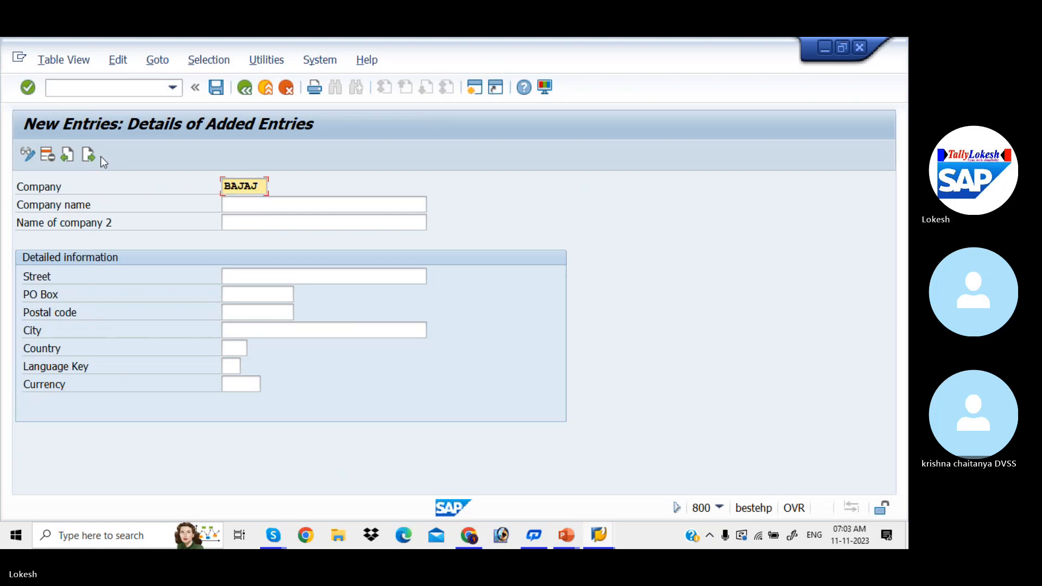
{"action": "left_click", "coordinate": [268, 208]}
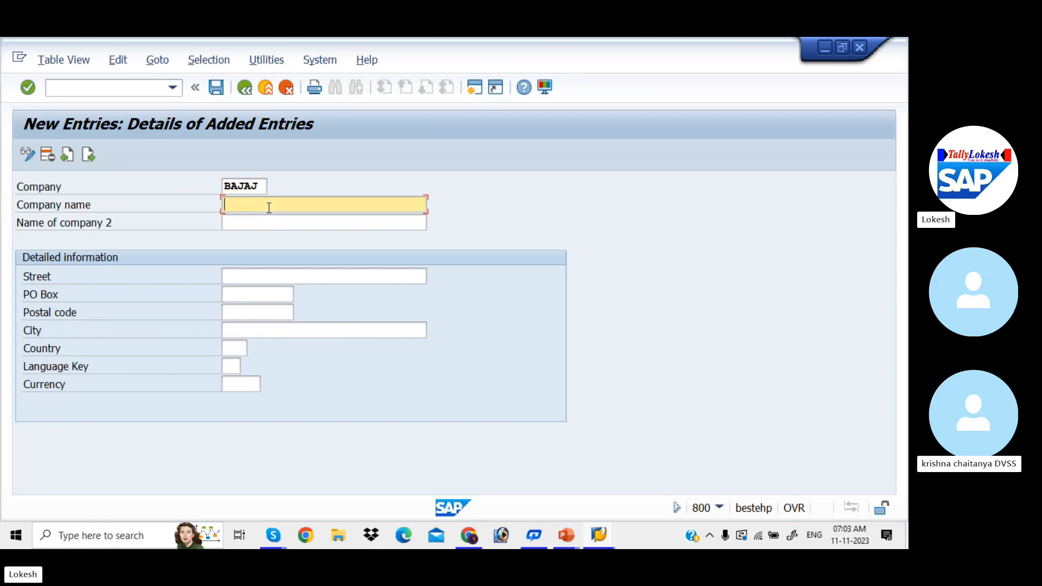
{"action": "type", "text": "BAJAJ"}
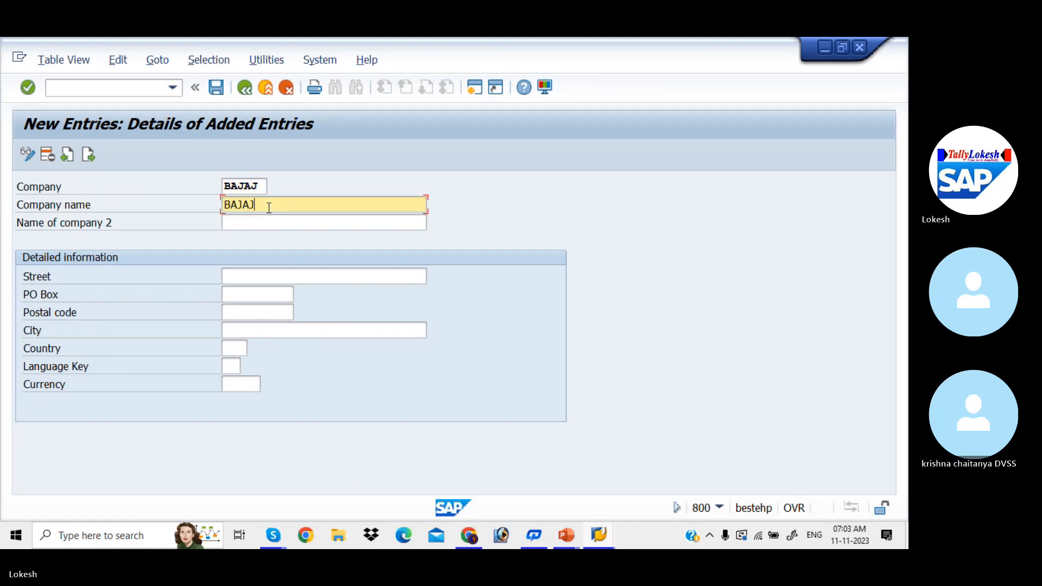
{"action": "type", "text": " PVT LTD 1"}
Fill in the street, PO box and postal code in the new company's detailed information
{"action": "left_click", "coordinate": [261, 277]}
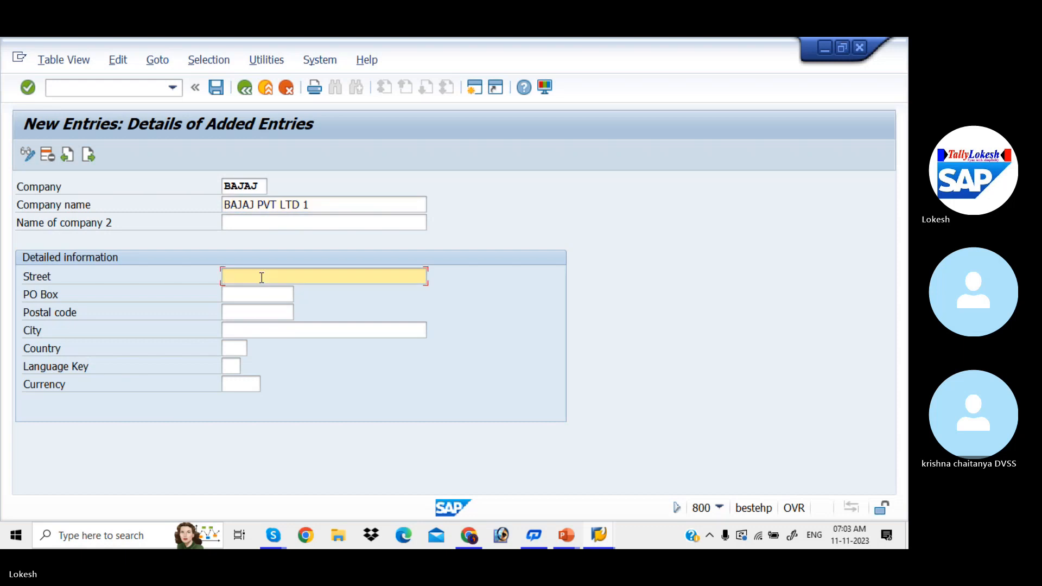
{"action": "type", "text": "RK NAGAR"}
{"action": "left_click", "coordinate": [263, 292]}
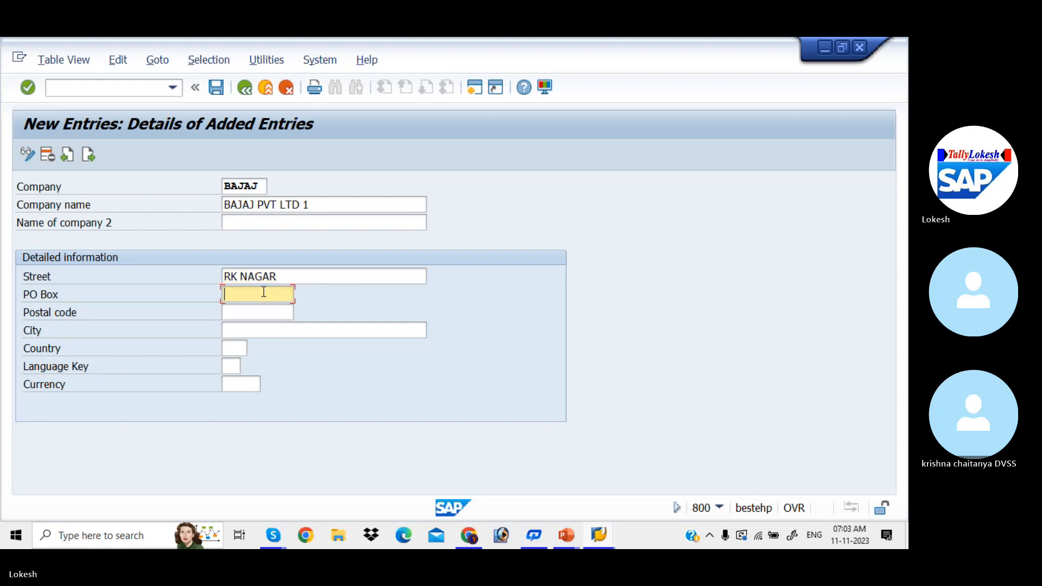
{"action": "type", "text": "51"}
{"action": "key", "text": "Down"}
{"action": "key", "text": "Tab"}
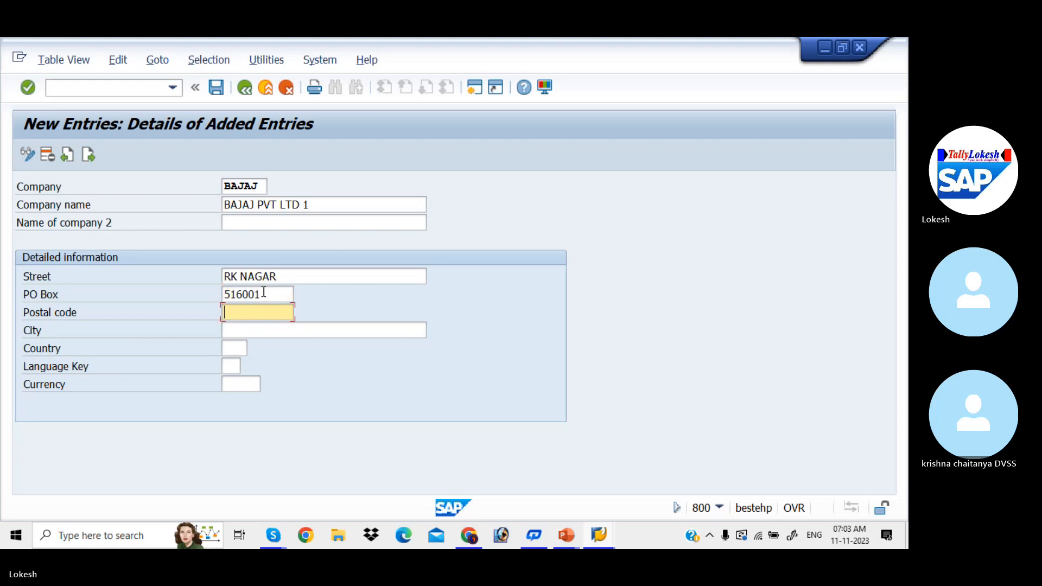
{"action": "type", "text": "51"}
{"action": "key", "text": "Down"}
{"action": "key", "text": "Tab"}
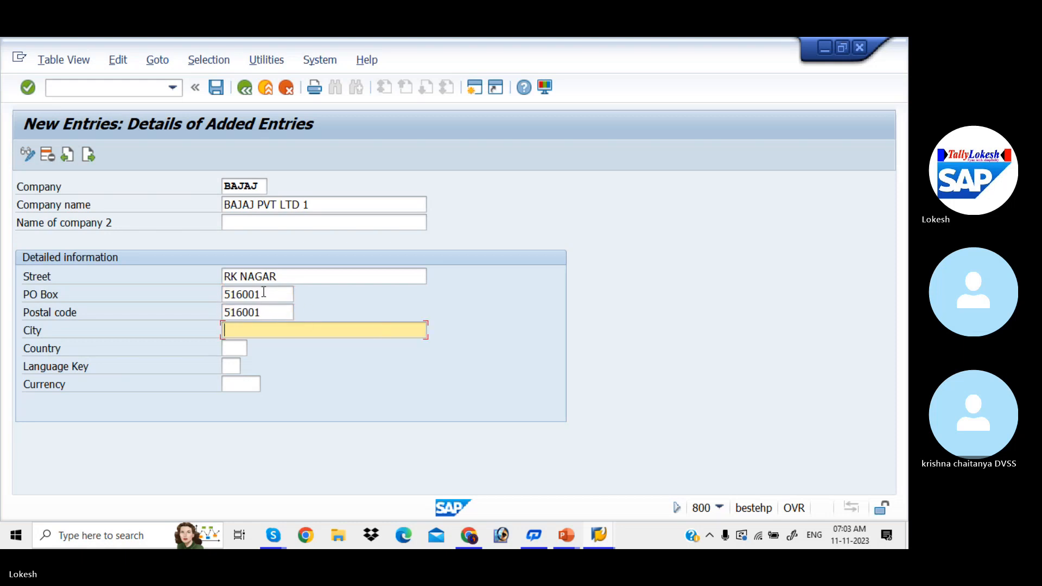
Enter the city in the new company's detailed information
{"action": "type", "text": "KADP"}
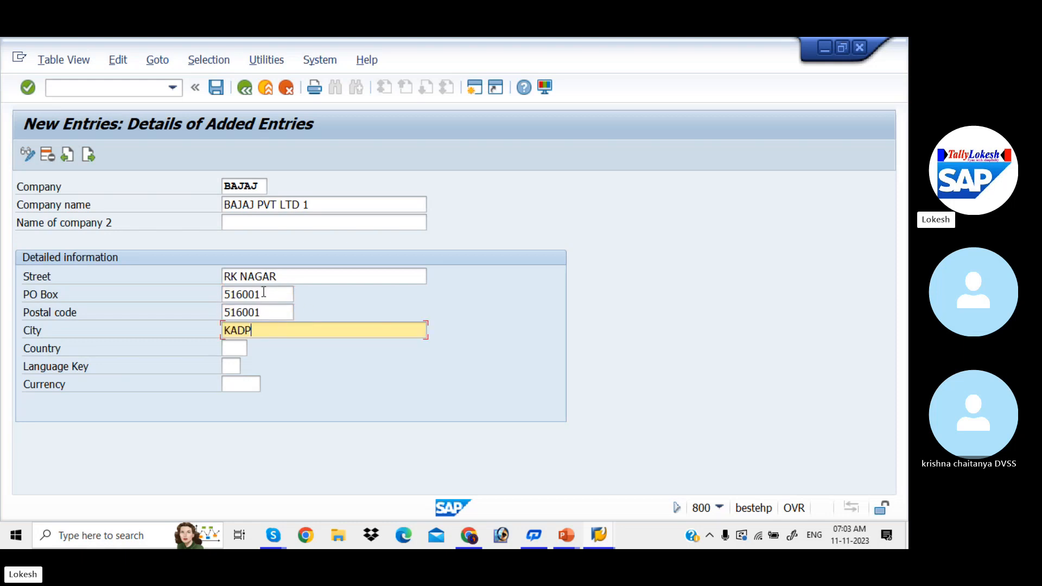
{"action": "type", "text": "AA"}
{"action": "key", "text": "BackSpace"}
{"action": "key", "text": "BackSpace"}
{"action": "key", "text": "BackSpace"}
{"action": "type", "text": "AP"}
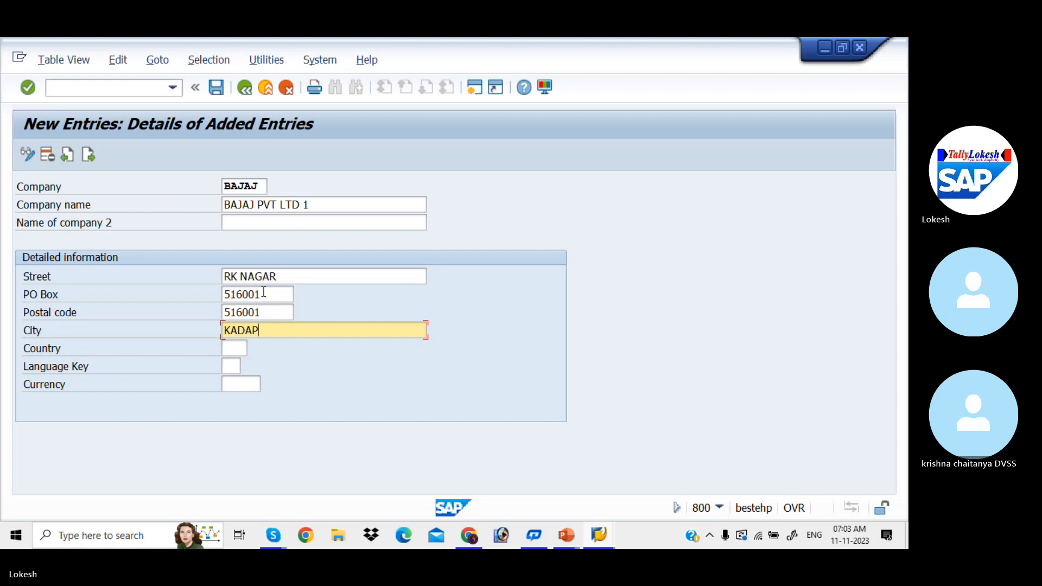
{"action": "type", "text": "A"}
Set the company's country to IN, language key to EN and currency to INR, and try to save the entry
{"action": "left_click", "coordinate": [239, 342]}
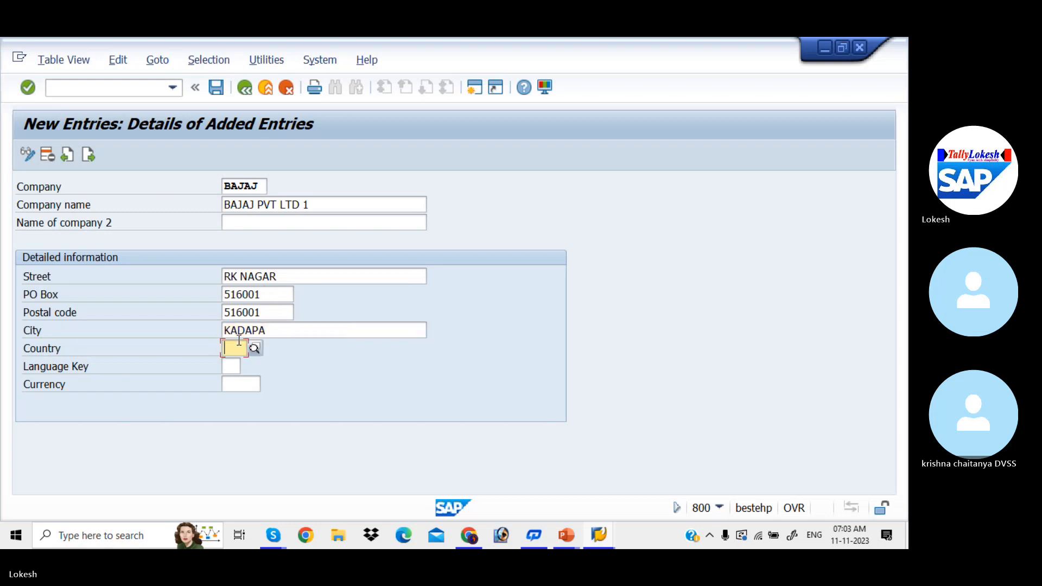
{"action": "type", "text": "IN"}
{"action": "key", "text": "Tab"}
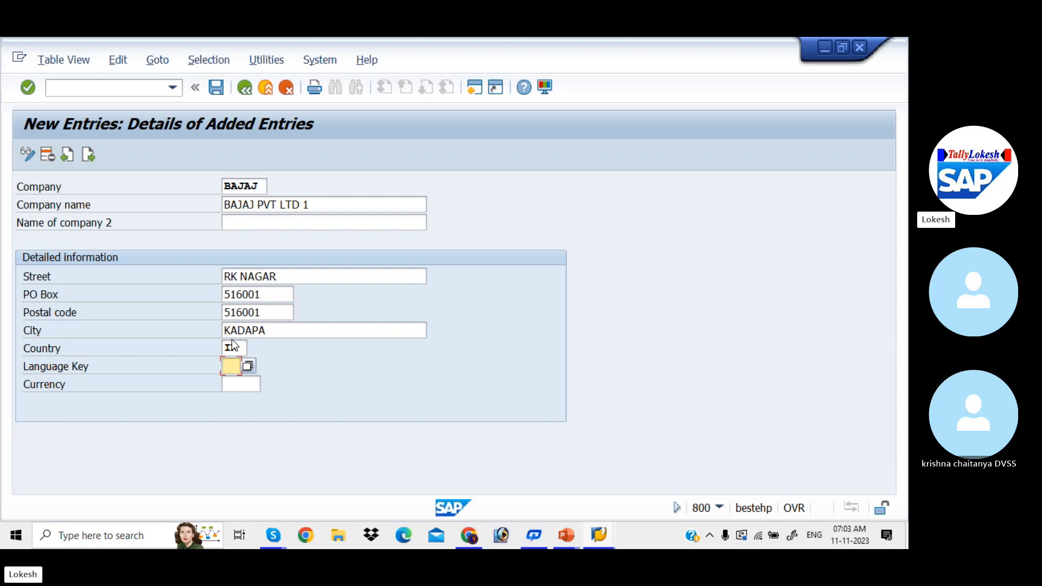
{"action": "type", "text": "EN"}
{"action": "key", "text": "Tab"}
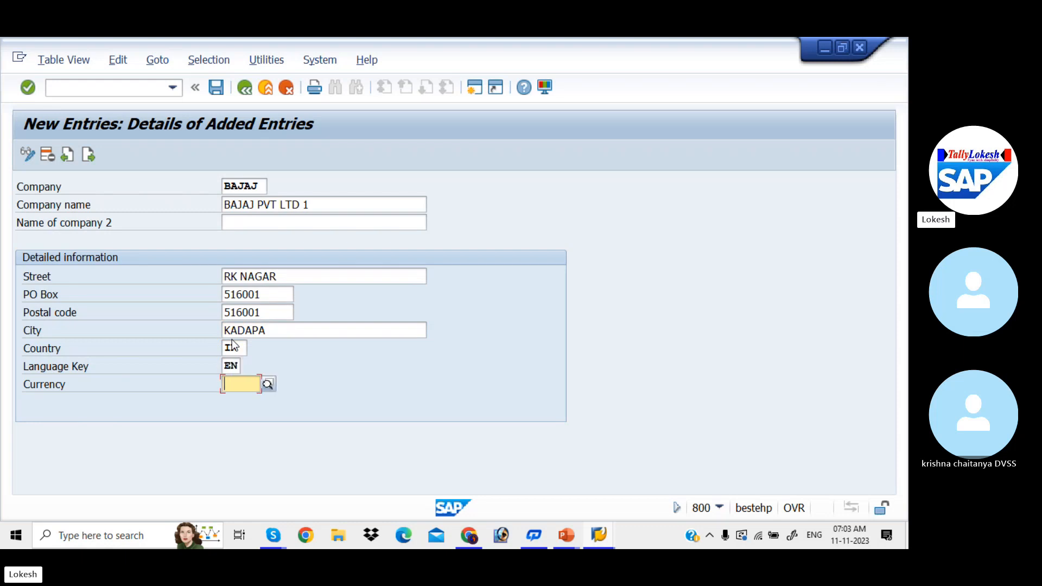
{"action": "type", "text": "INR"}
{"action": "key", "text": "Tab"}
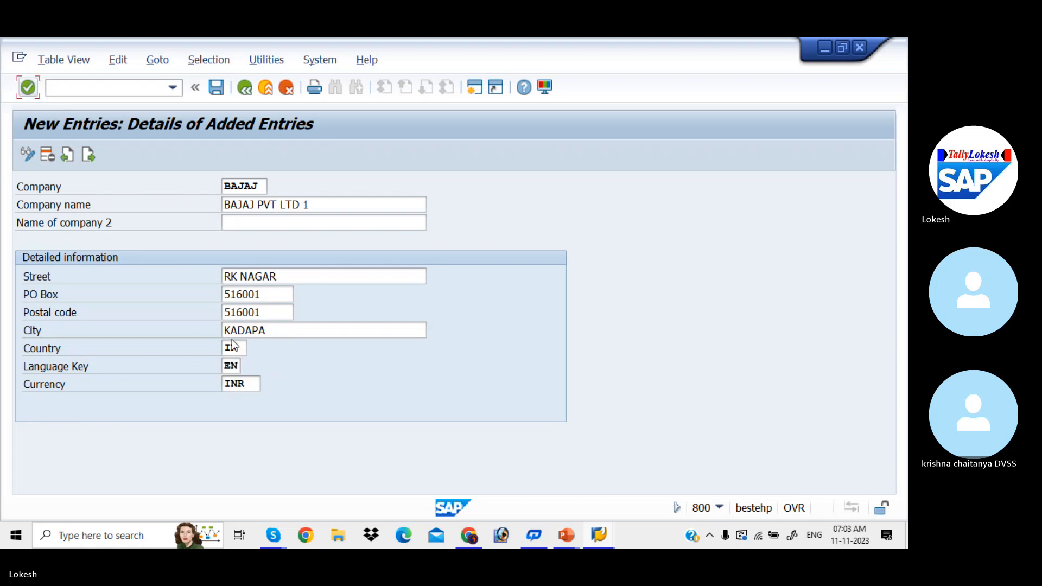
{"action": "key", "text": "ctrl+s"}
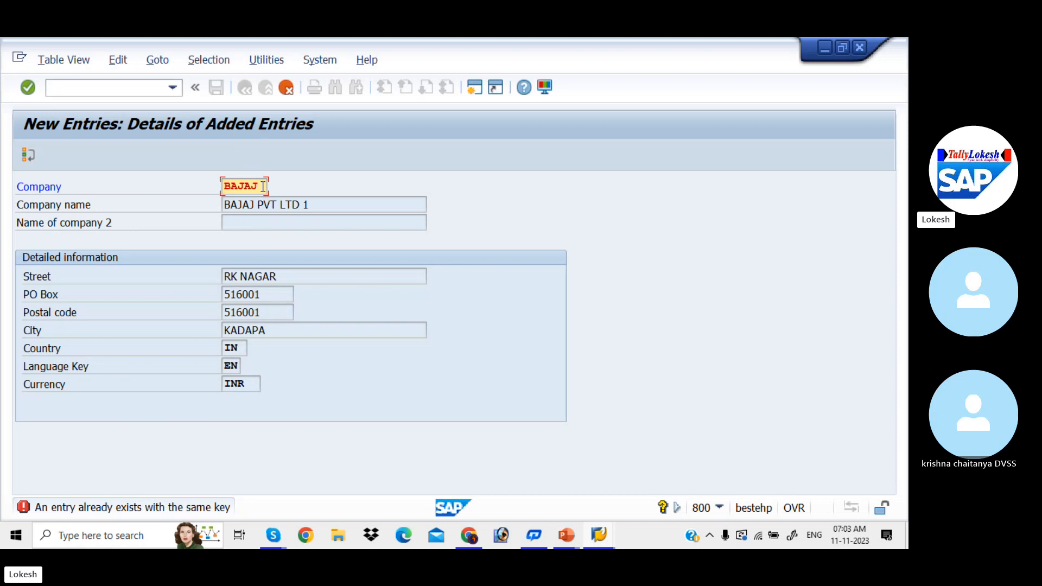
Change the company code to BAZAJ and save the new company entry
{"action": "key", "text": "BackSpace"}
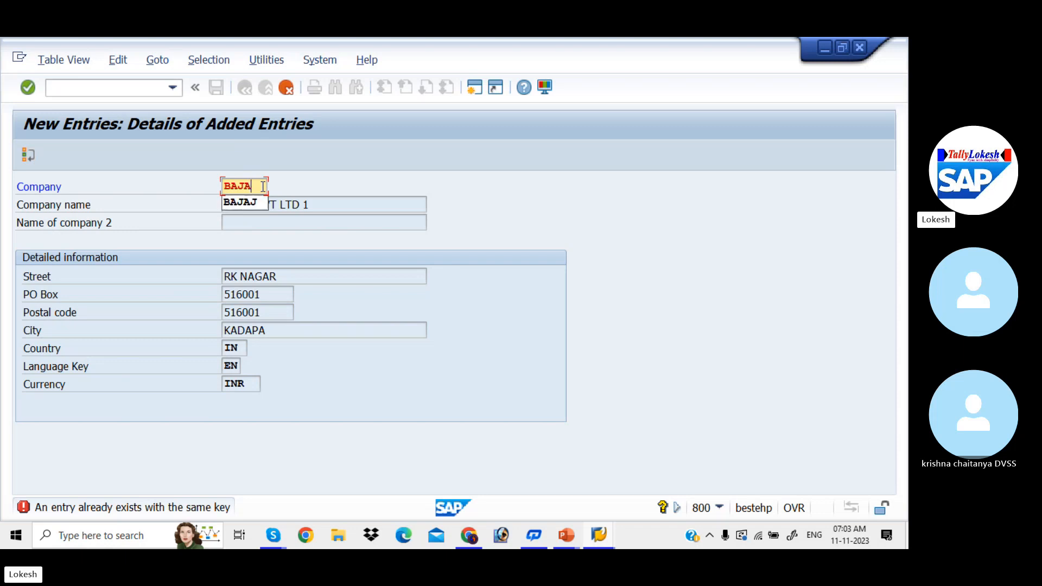
{"action": "key", "text": "BackSpace"}
{"action": "key", "text": "BackSpace"}
{"action": "type", "text": "ZAJ"}
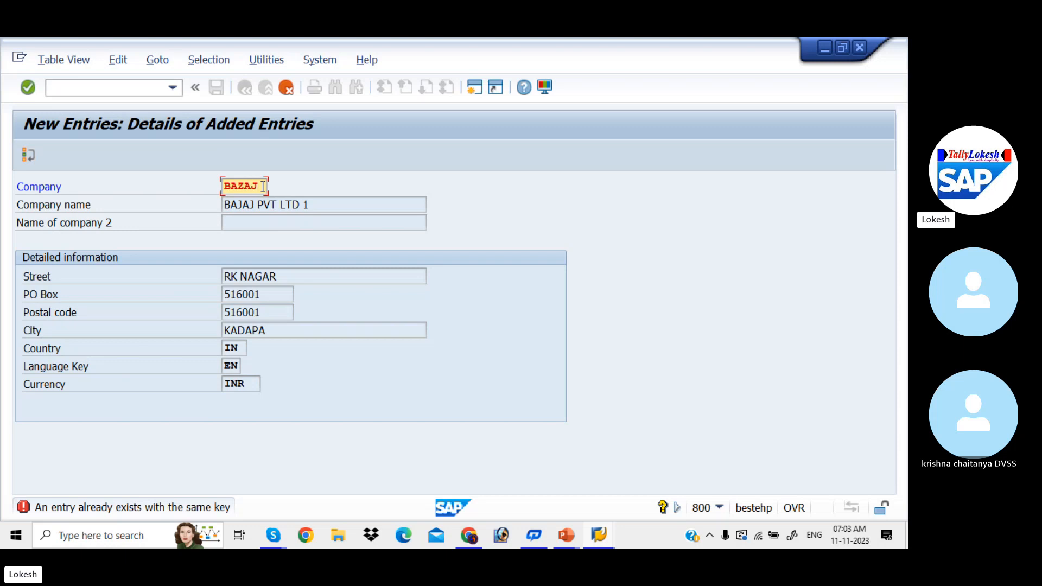
{"action": "key", "text": "Return"}
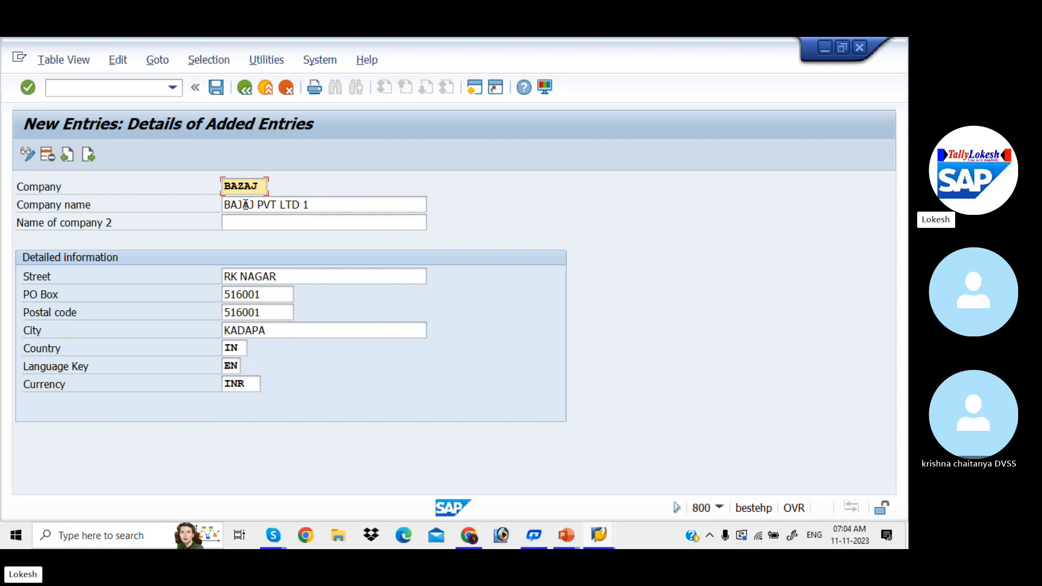
{"action": "left_click", "coordinate": [216, 88]}
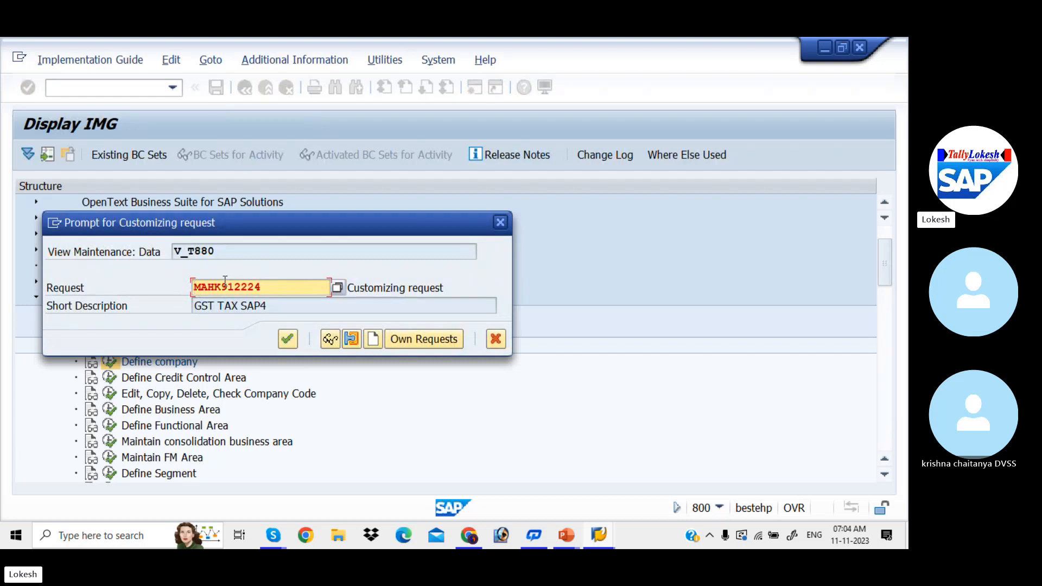
Create a new customizing request with the short description DEFINE COMPANY BAZAJ and save the new company entry in it
{"action": "left_click_drag", "start_coordinate": [226, 286], "coordinate": [266, 286]}
{"action": "left_click", "coordinate": [374, 340]}
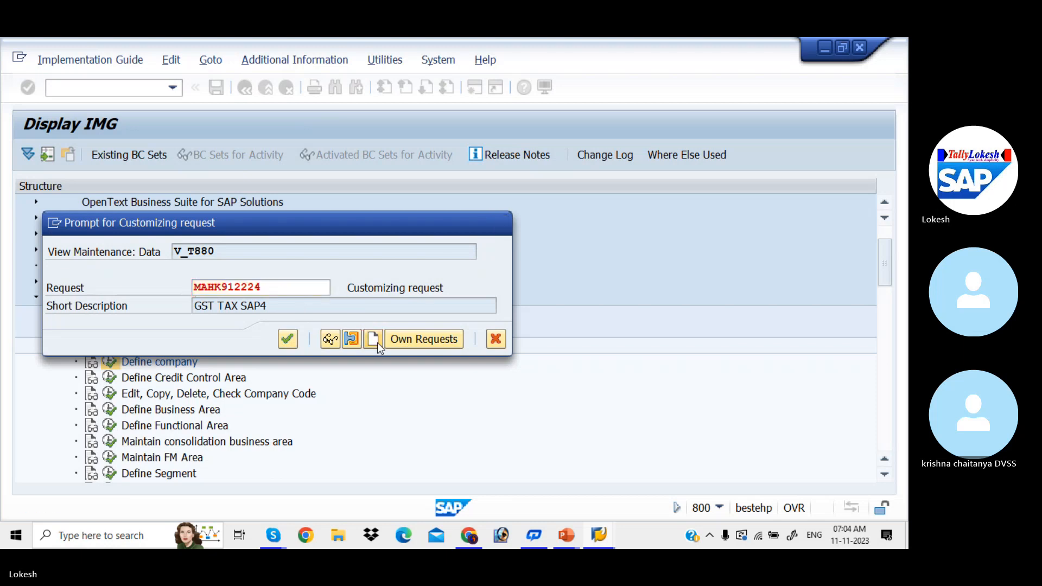
{"action": "type", "text": "DEF"}
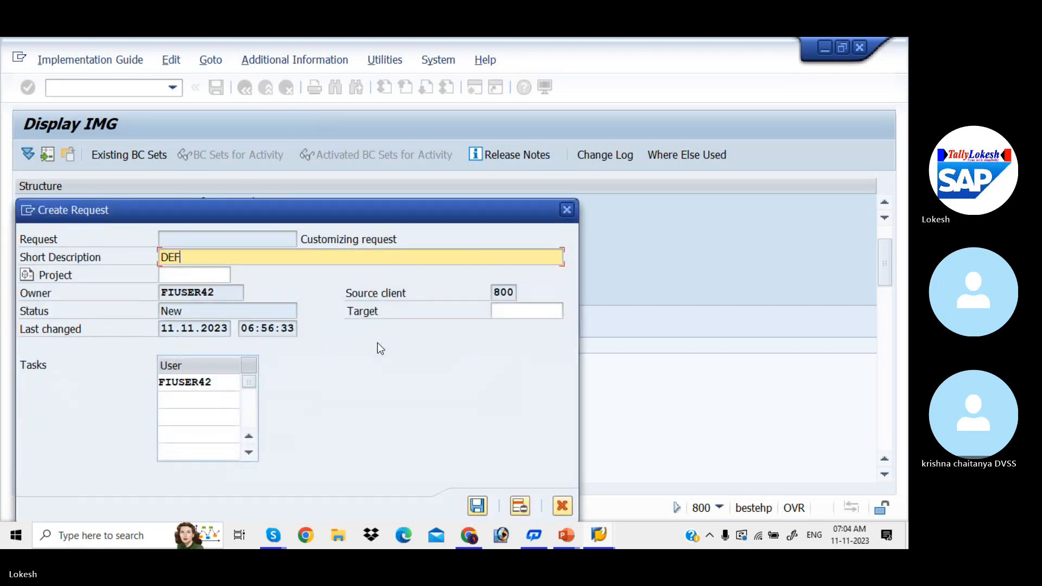
{"action": "type", "text": "INE COMPANY "}
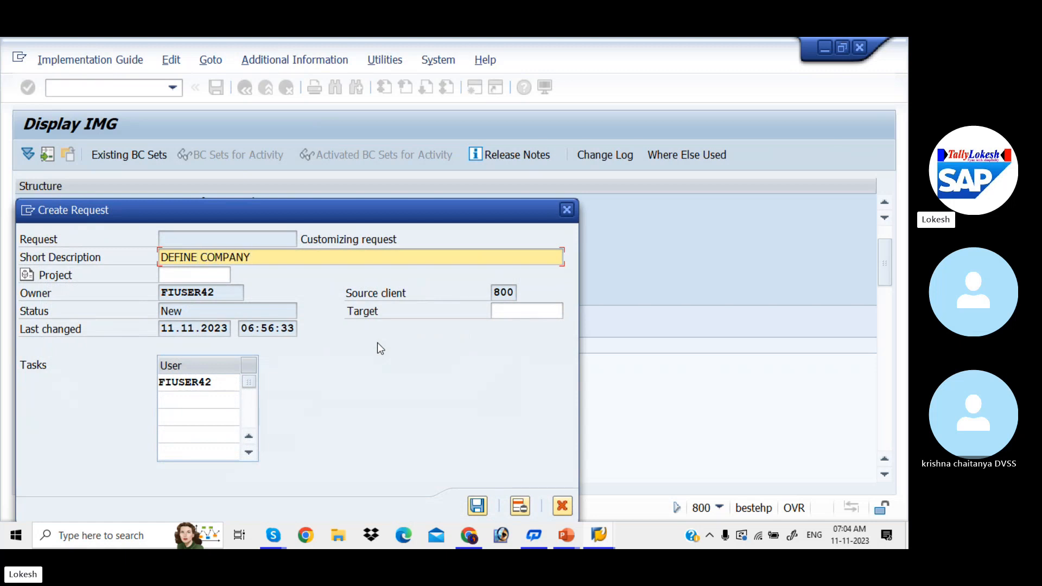
{"action": "type", "text": "BAZAJ"}
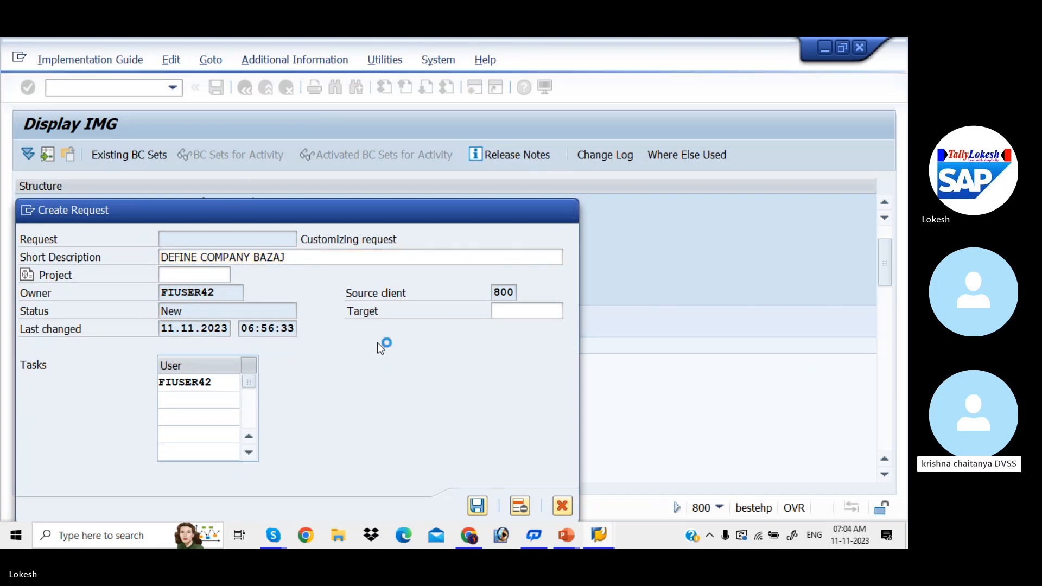
{"action": "key", "text": "Return"}
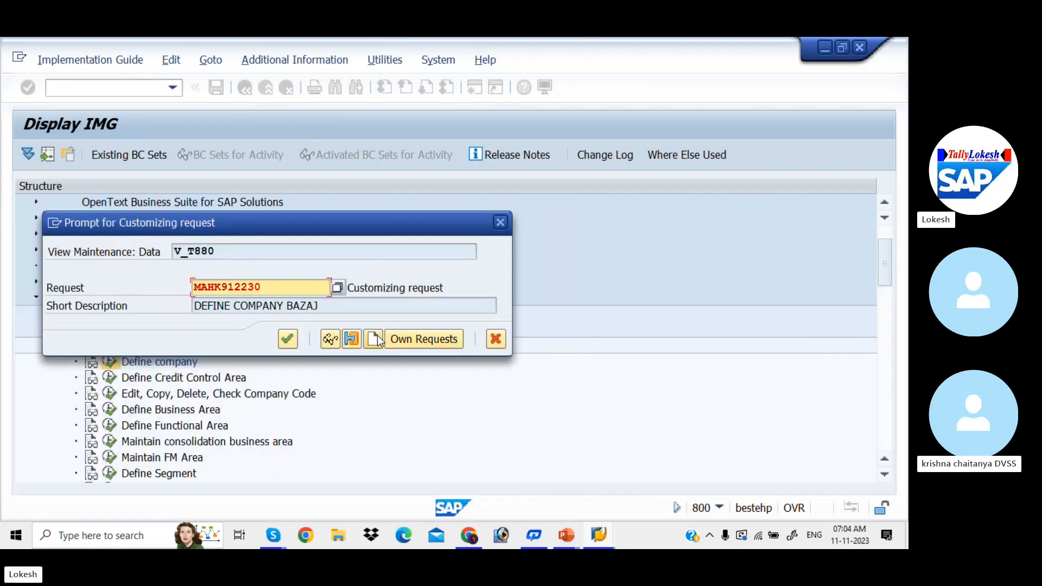
{"action": "left_click", "coordinate": [288, 338]}
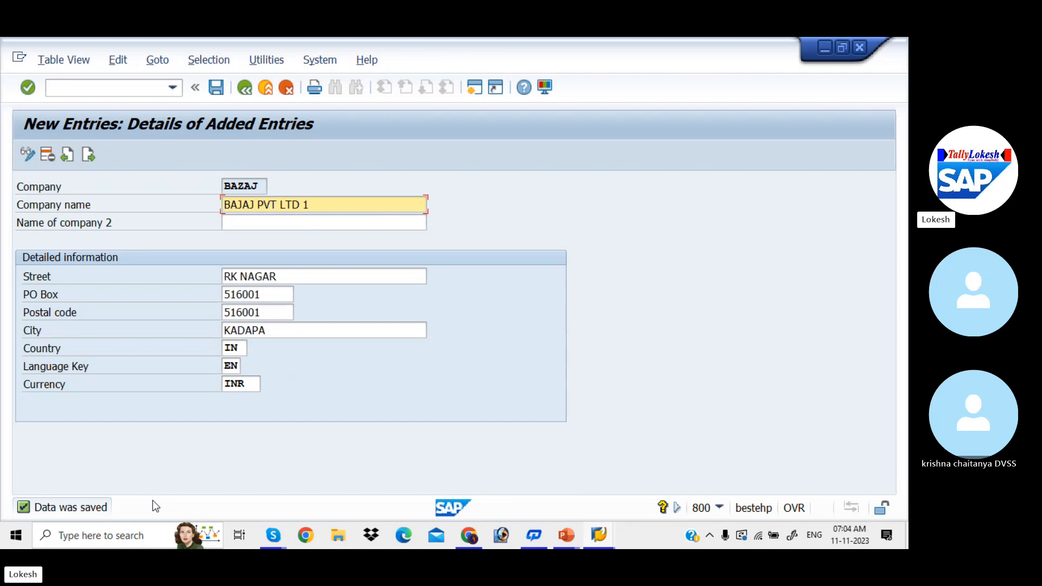
Check the transaction codes for creating and releasing a transport request on the PowerPoint slide, and return to SAP
{"action": "key", "text": "alt"}
{"action": "key", "text": "alt+Tab"}
{"action": "key", "text": "alt+Tab"}
{"action": "key", "text": "alt+Tab"}
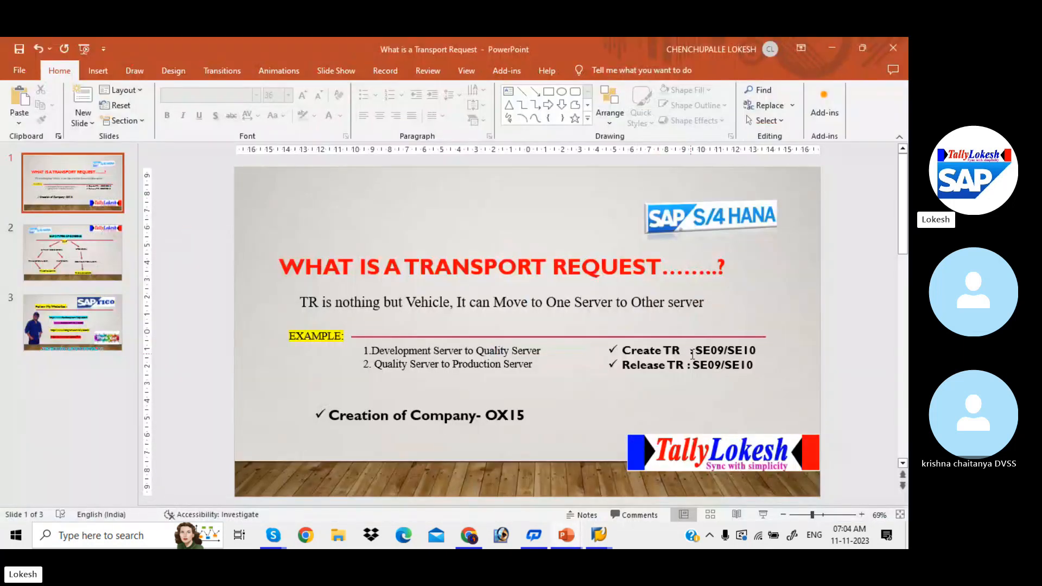
{"action": "key", "text": "alt+Tab"}
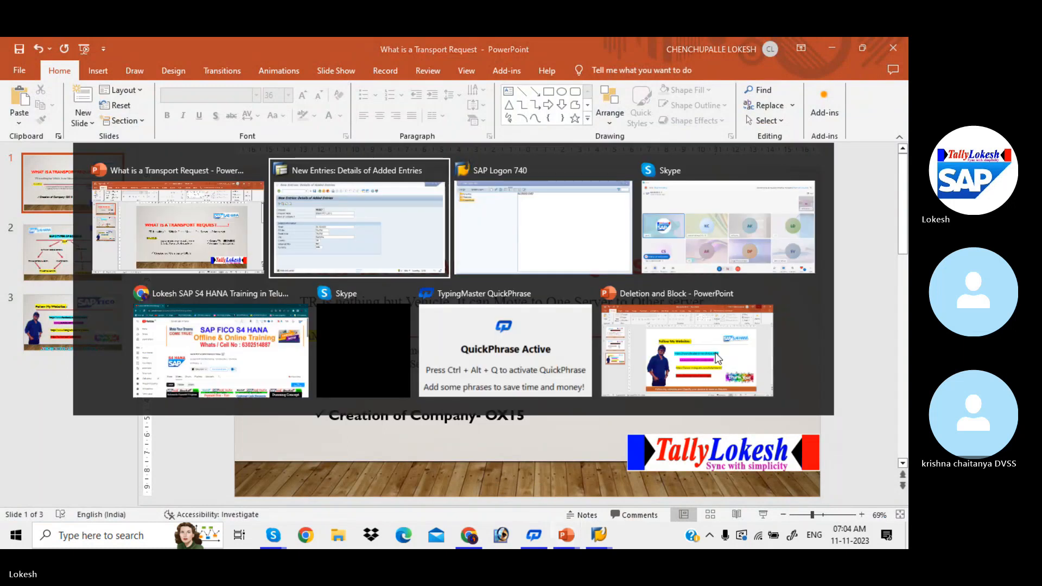
Open transaction SE09 in place of the company entry and display both modifiable and released customizing requests
{"action": "left_click", "coordinate": [143, 89]}
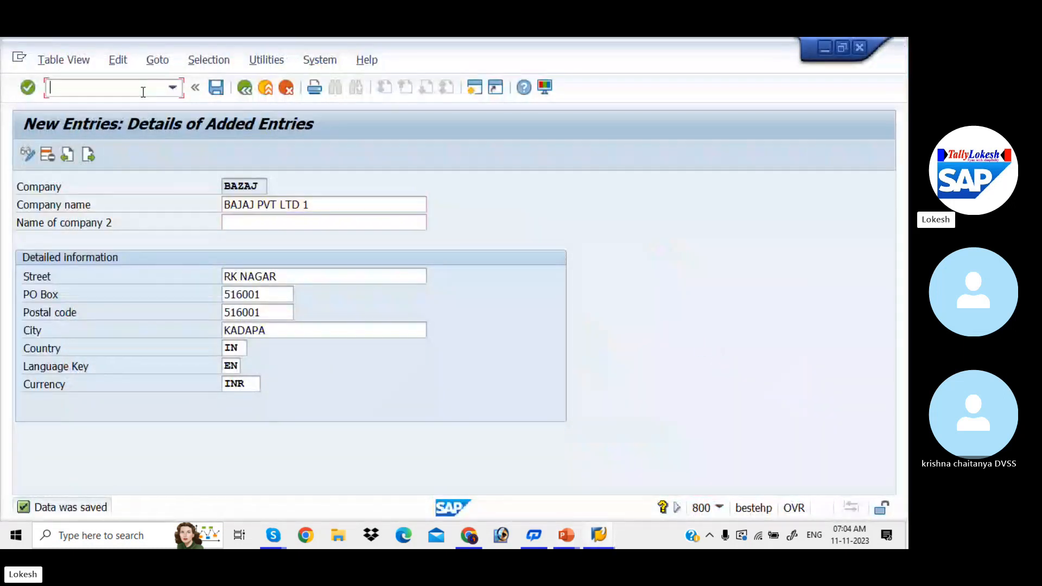
{"action": "type", "text": "/NSE09"}
{"action": "key", "text": "Return"}
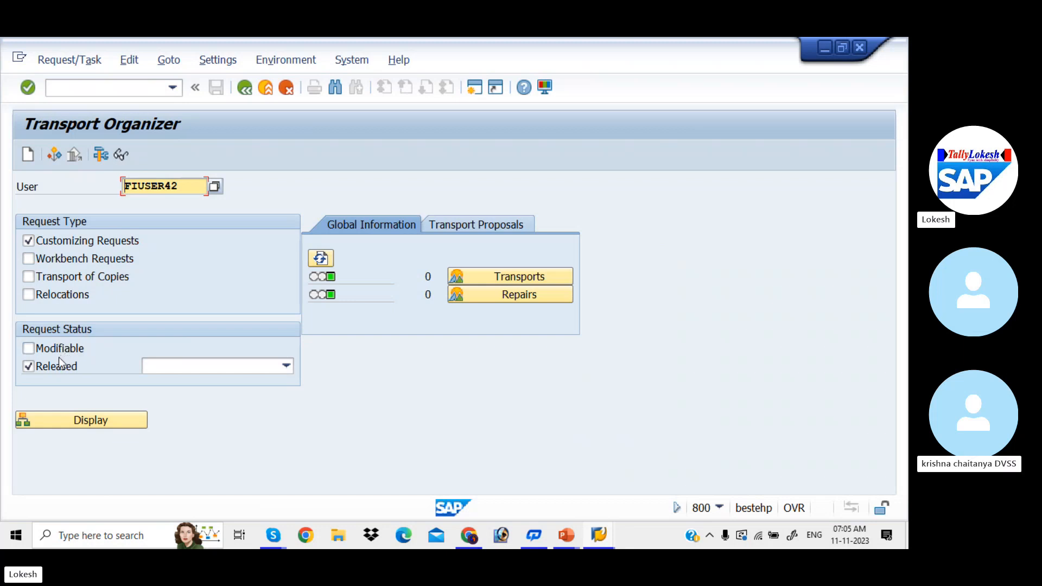
{"action": "left_click", "coordinate": [29, 349]}
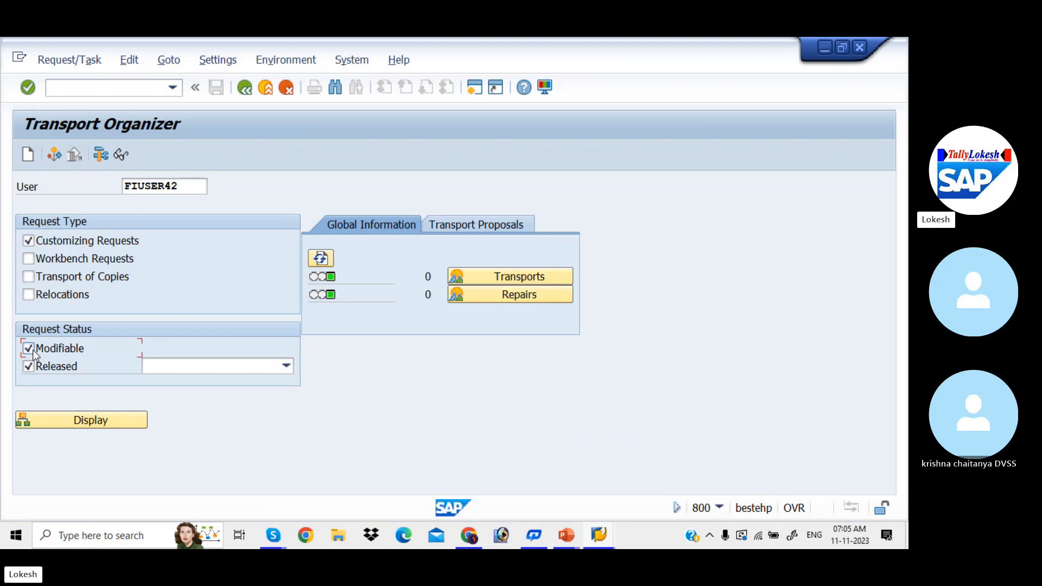
{"action": "left_click", "coordinate": [99, 421]}
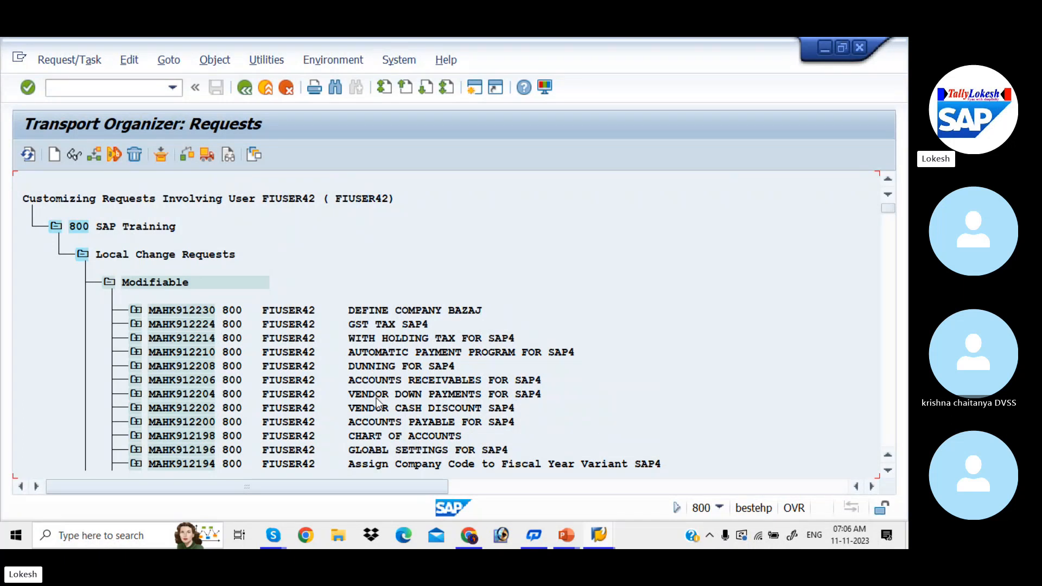
Examine the contents of the modifiable request DEFINE COMPANY BAZAJ, expanding its customizing task down to the entries of table T880
{"action": "left_click", "coordinate": [136, 312]}
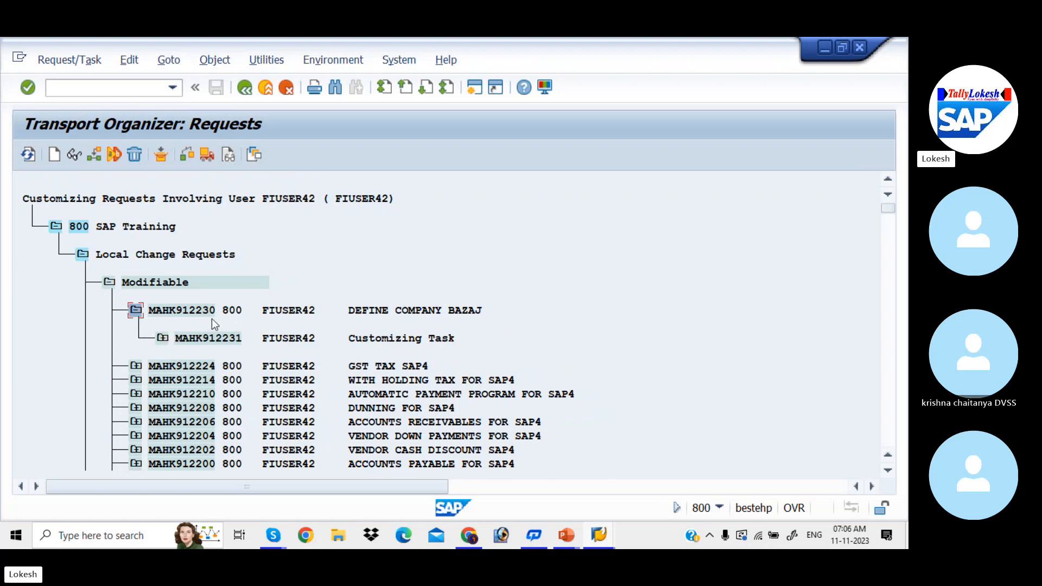
{"action": "left_click", "coordinate": [162, 343]}
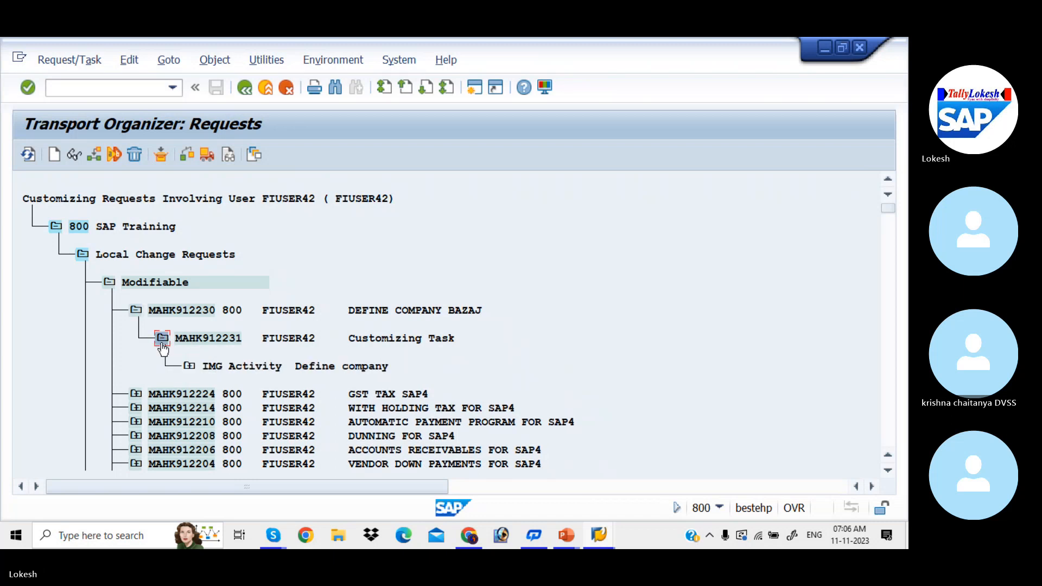
{"action": "left_click", "coordinate": [190, 367]}
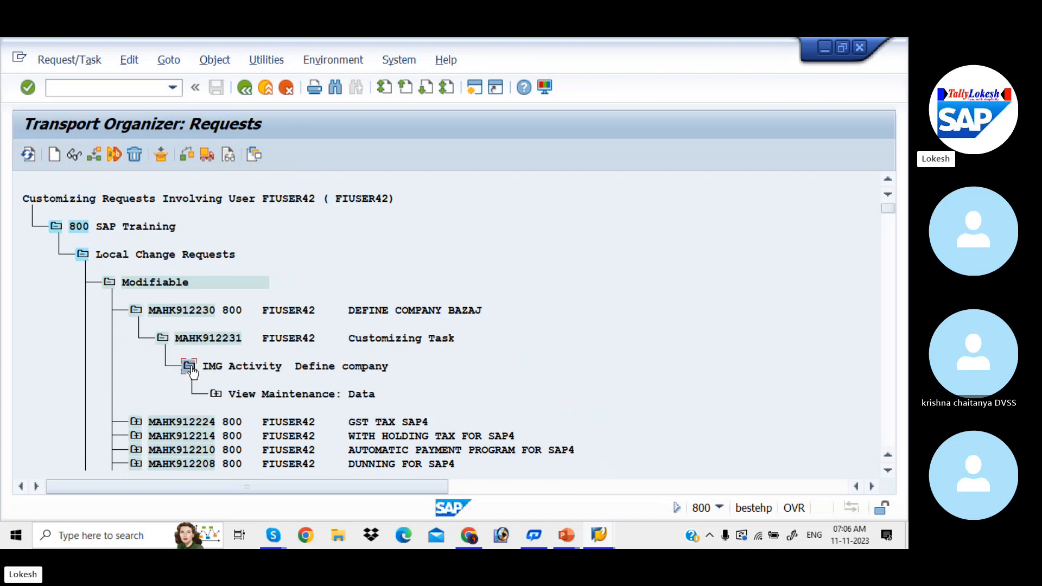
{"action": "left_click", "coordinate": [217, 395]}
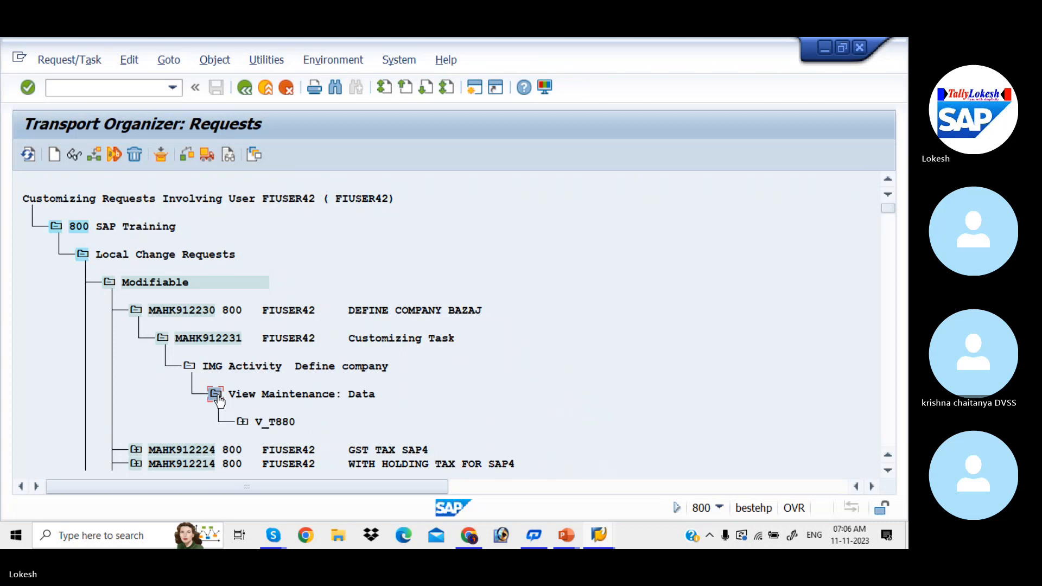
{"action": "left_click", "coordinate": [243, 423]}
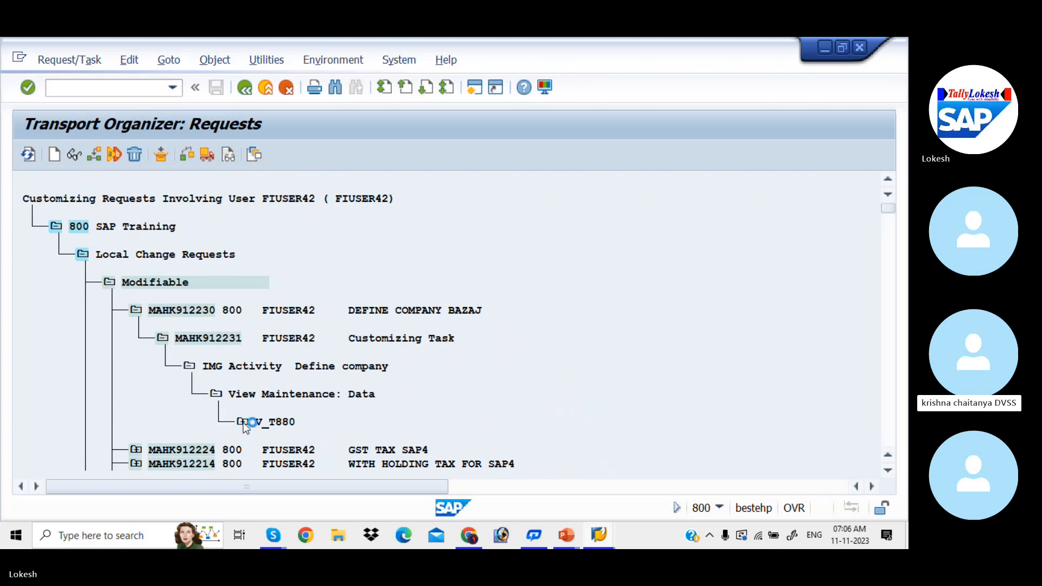
{"action": "left_click", "coordinate": [272, 438]}
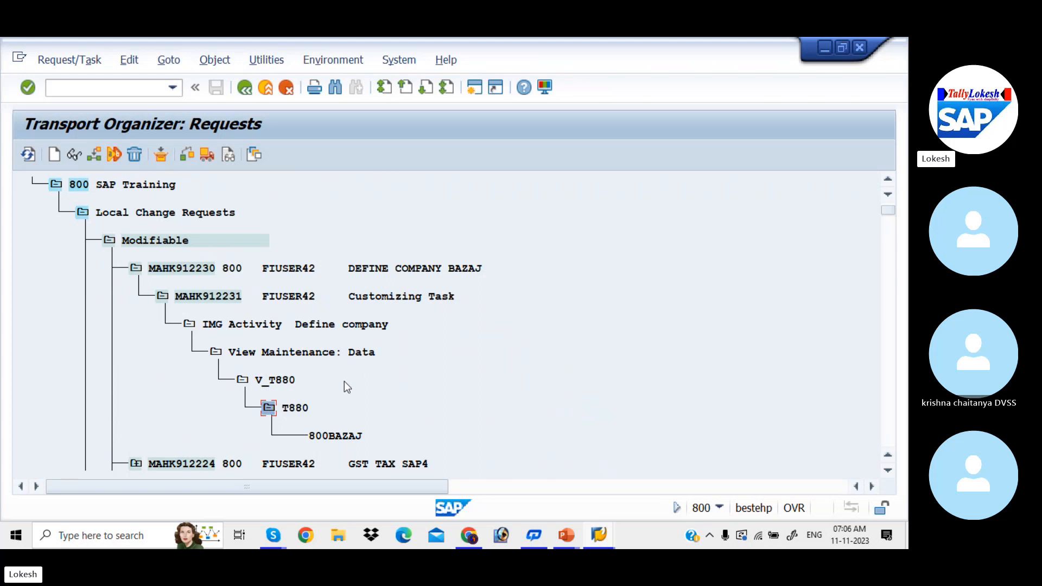
Collapse the contents of the customizing task under DEFINE COMPANY BAZAJ and release that task
{"action": "left_click", "coordinate": [270, 408]}
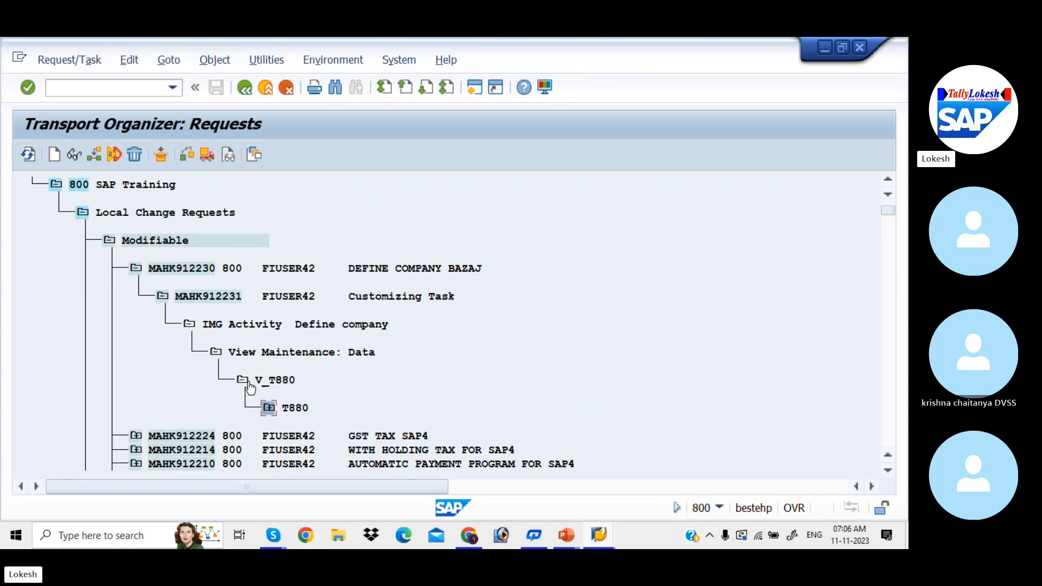
{"action": "left_click", "coordinate": [243, 381]}
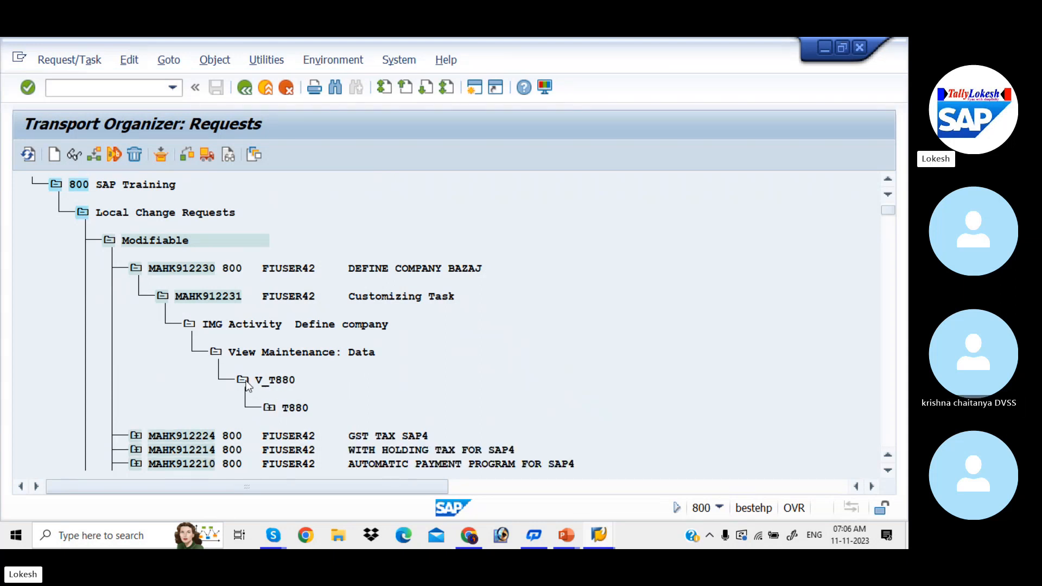
{"action": "left_click", "coordinate": [216, 352]}
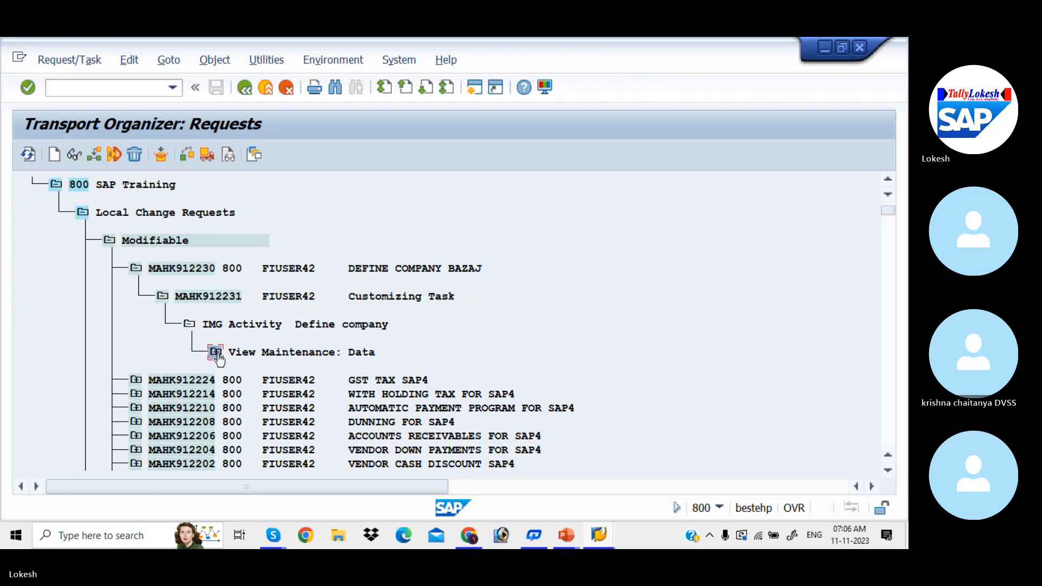
{"action": "left_click", "coordinate": [190, 325]}
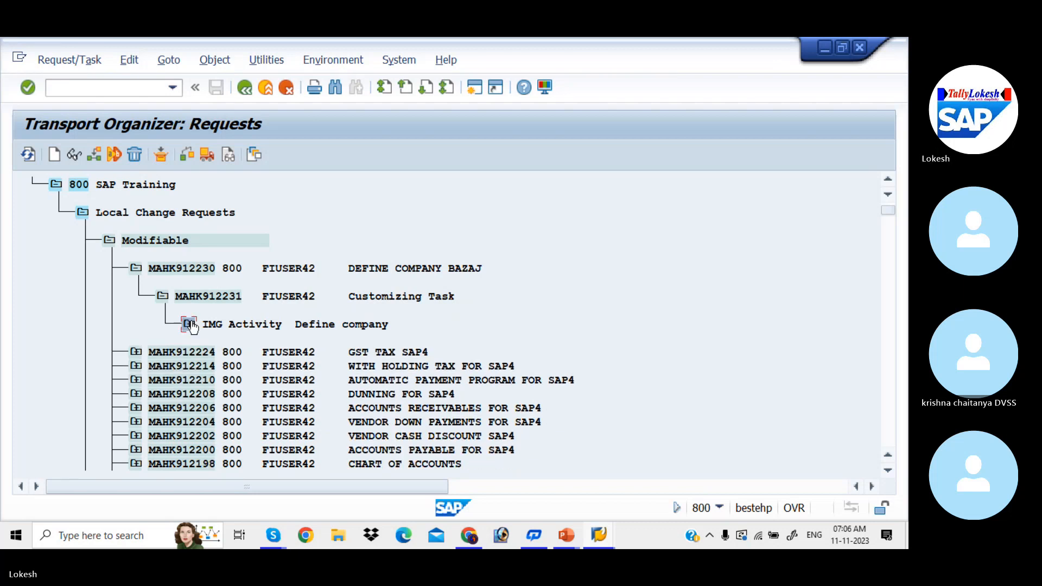
{"action": "left_click", "coordinate": [164, 296]}
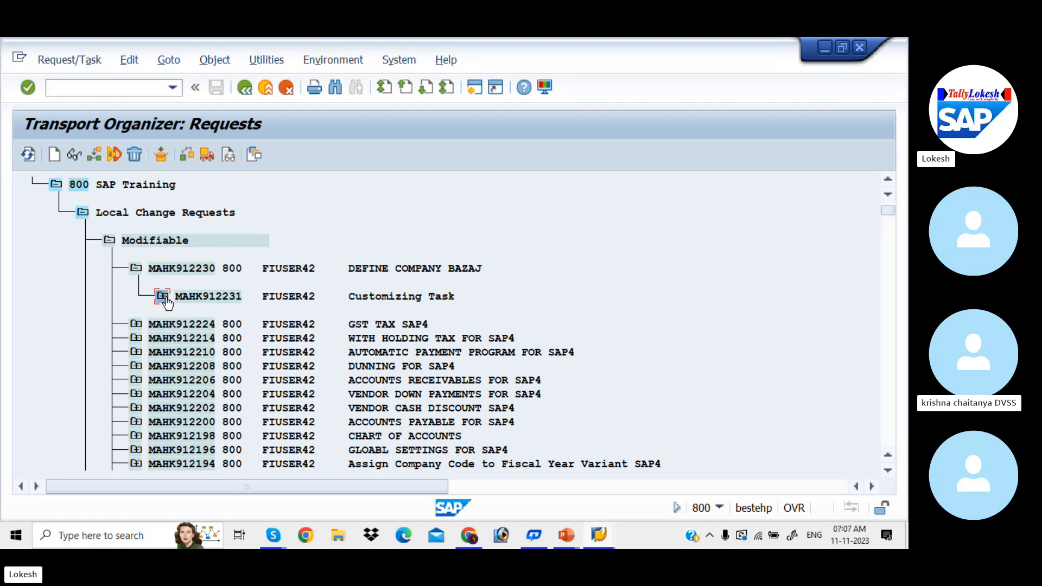
{"action": "left_click", "coordinate": [207, 157]}
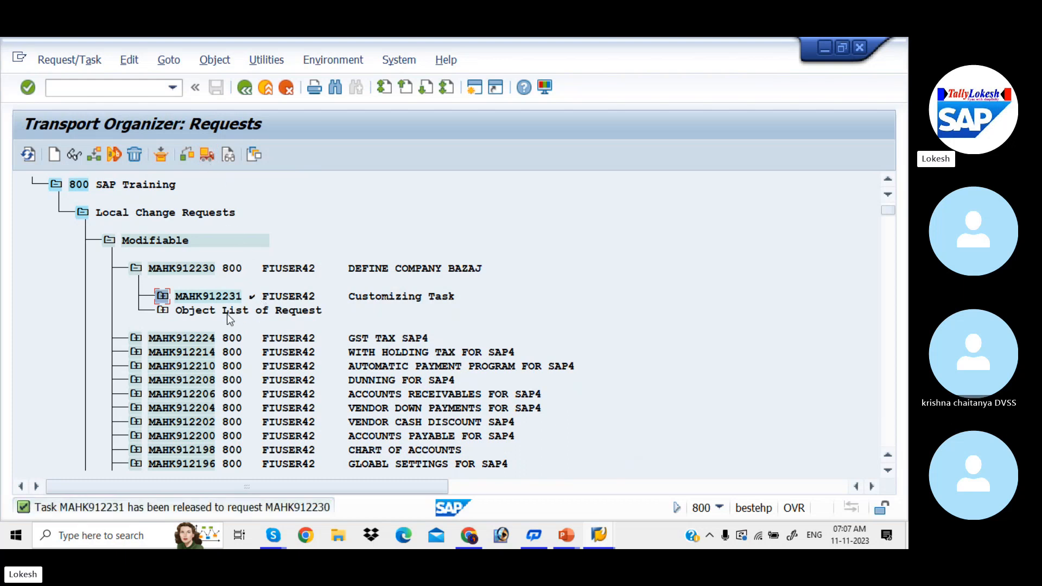
Examine the object list of the DEFINE COMPANY BAZAJ request, including its Define company activity, and collapse the list
{"action": "left_click", "coordinate": [163, 310]}
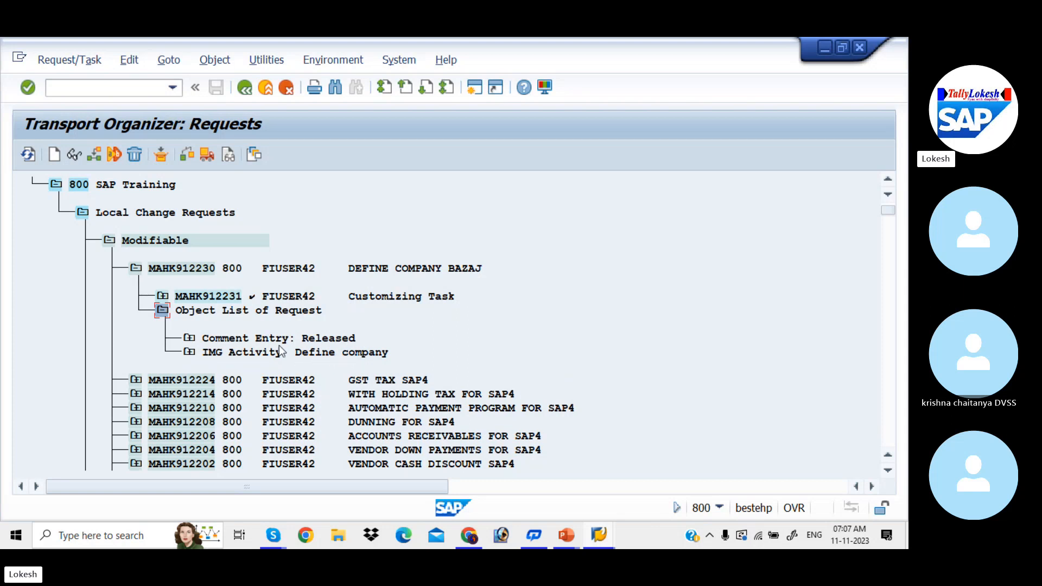
{"action": "left_click", "coordinate": [189, 353]}
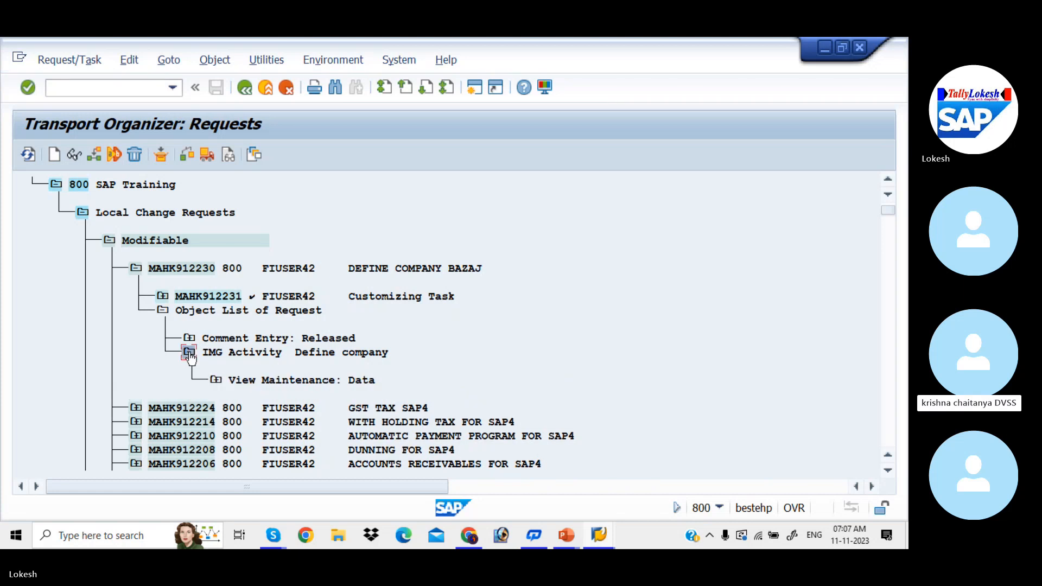
{"action": "left_click", "coordinate": [164, 312]}
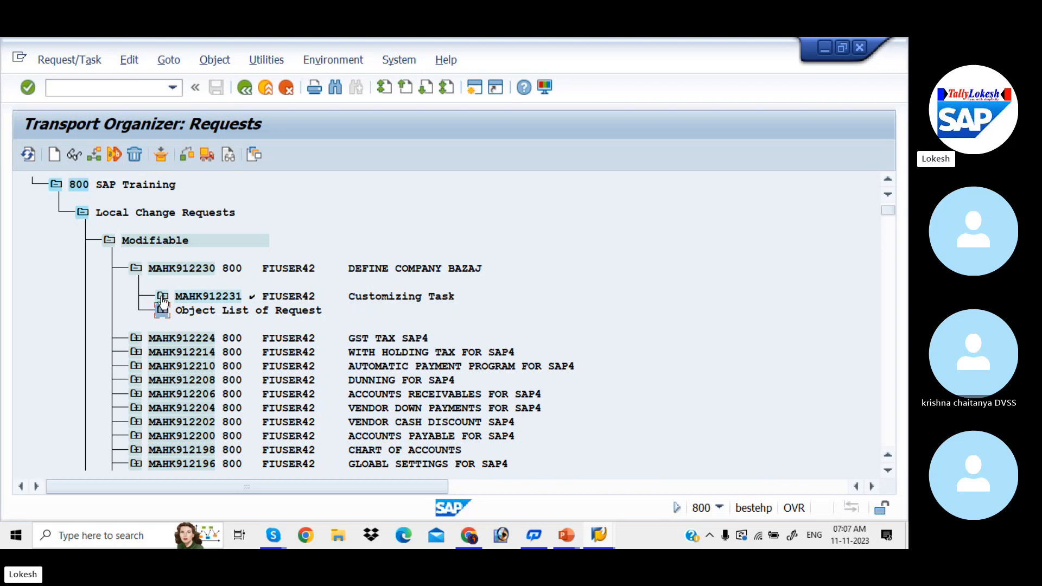
Release the parent request DEFINE COMPANY BAZAJ to which the customizing task belongs
{"action": "left_click", "coordinate": [135, 268]}
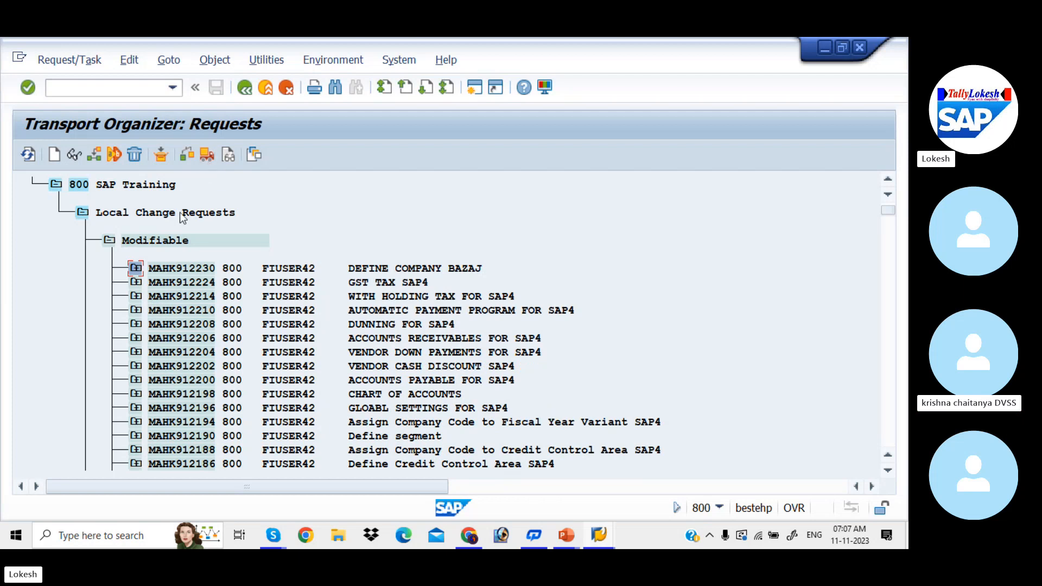
{"action": "left_click", "coordinate": [136, 272]}
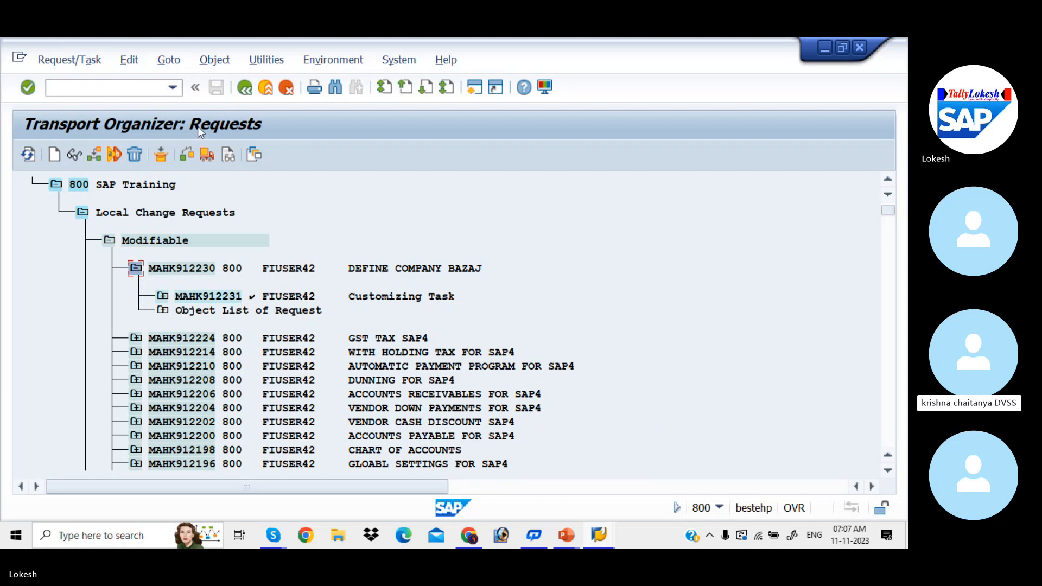
{"action": "left_click", "coordinate": [206, 154]}
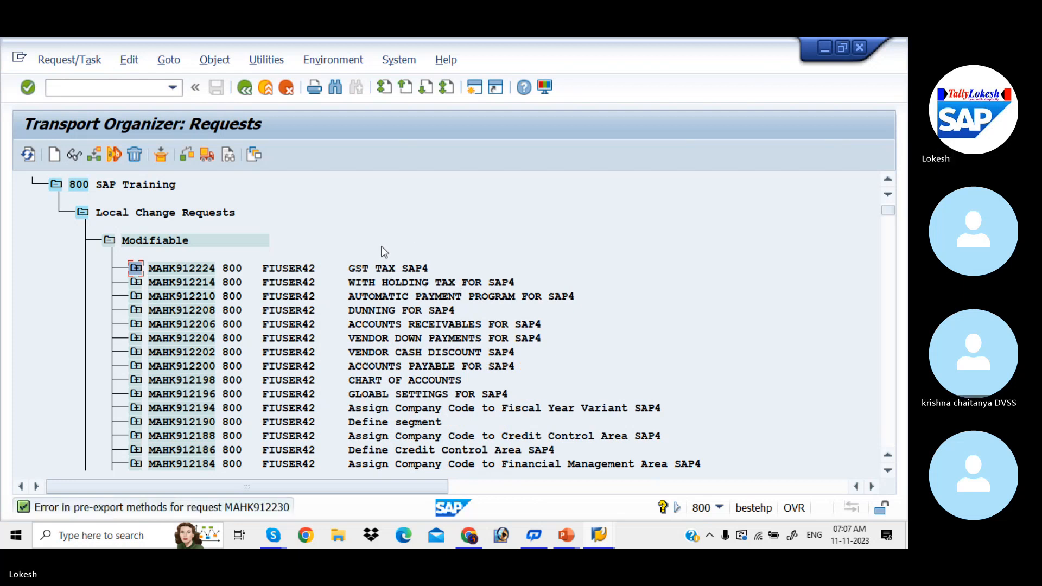
Return to the Transport Organizer selection, exclude modifiable requests and display only the released customizing requests
{"action": "left_click", "coordinate": [245, 87]}
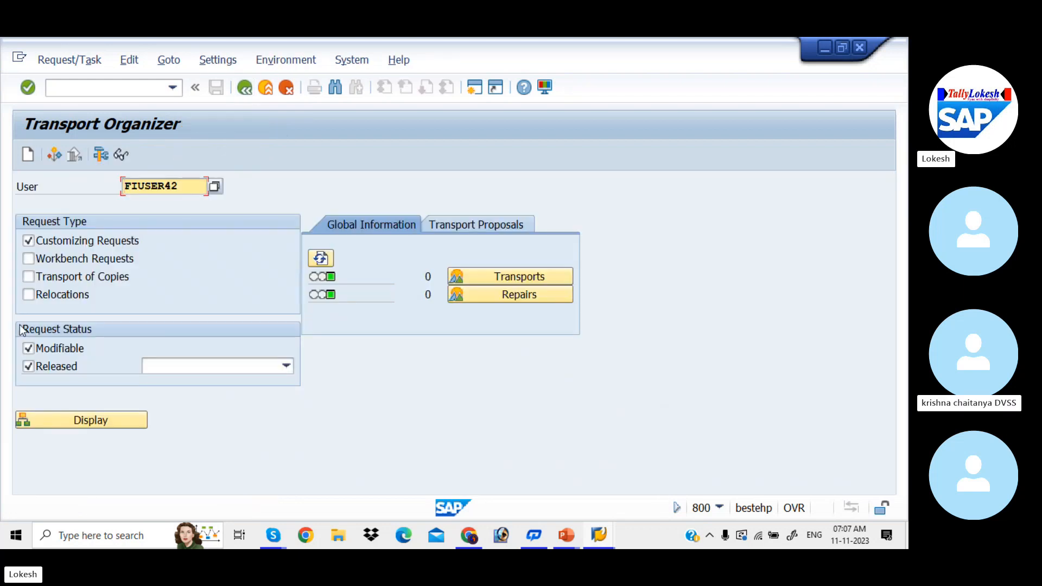
{"action": "left_click", "coordinate": [30, 350]}
{"action": "left_click", "coordinate": [29, 349]}
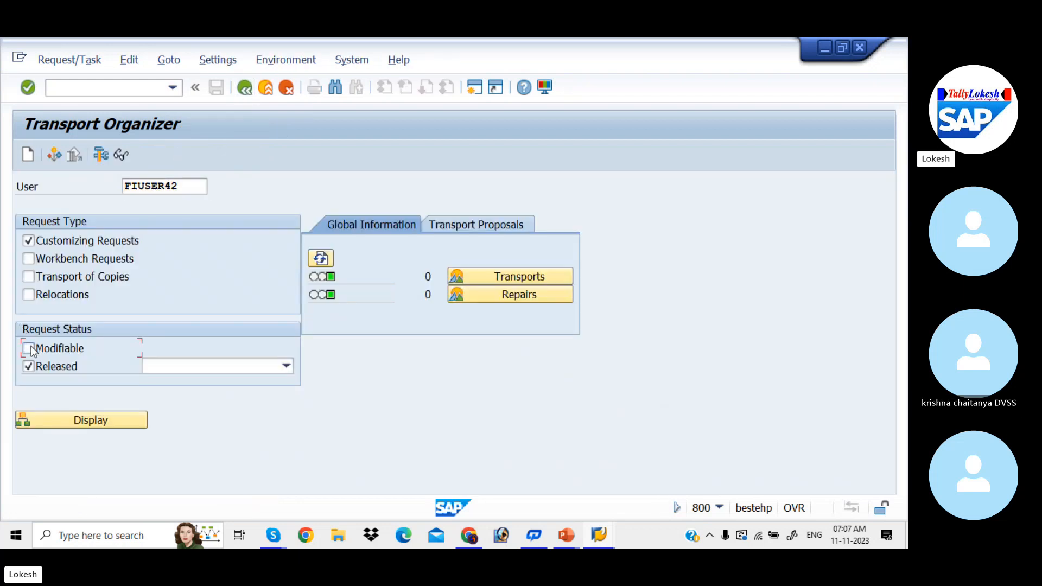
{"action": "left_click", "coordinate": [117, 423]}
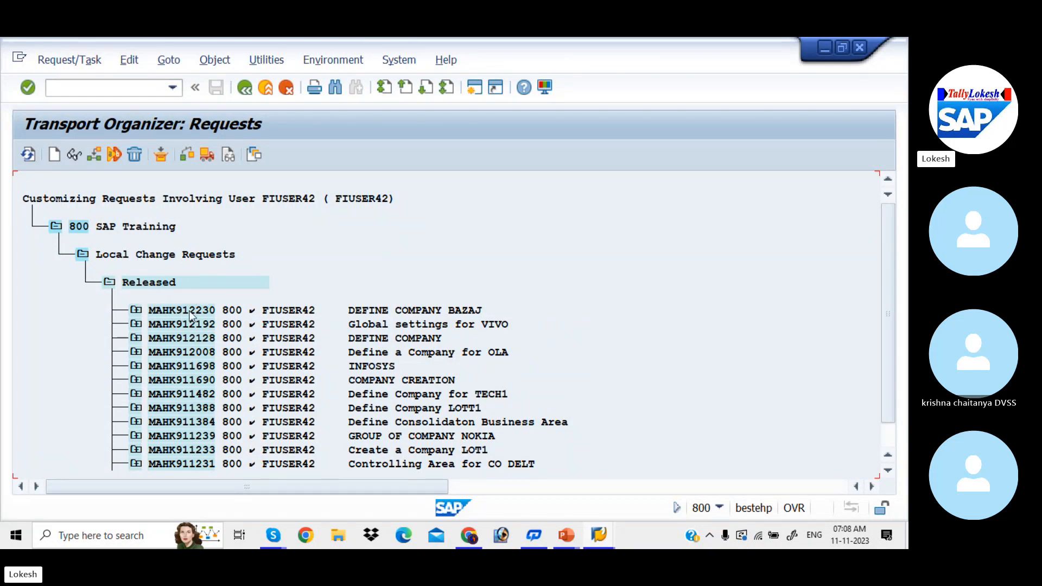
Expand the released request DEFINE COMPANY BAZAJ and its customizing task to inspect their contents
{"action": "left_click", "coordinate": [136, 312]}
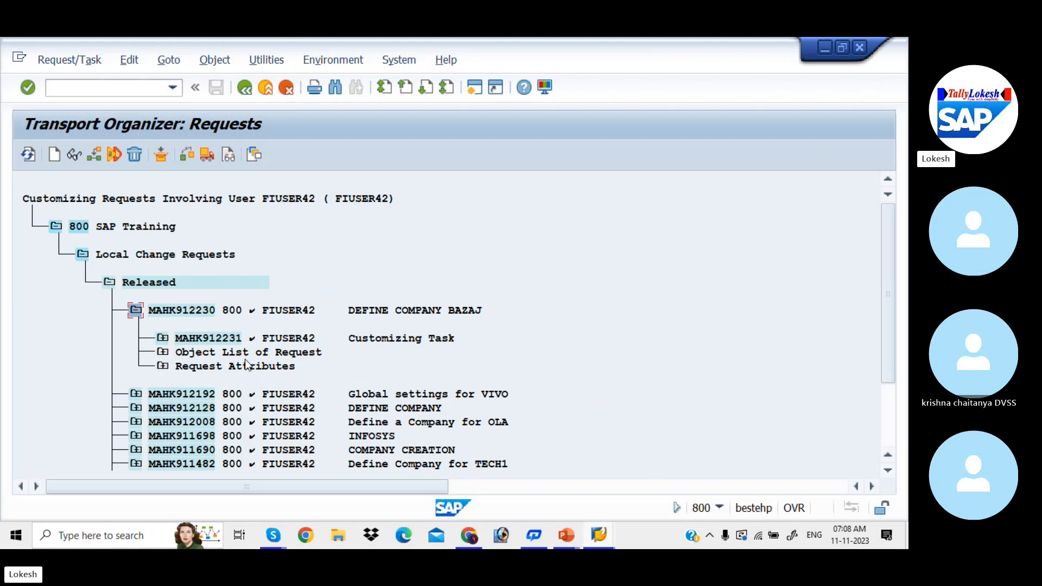
{"action": "left_click", "coordinate": [163, 338]}
{"action": "left_click", "coordinate": [162, 337]}
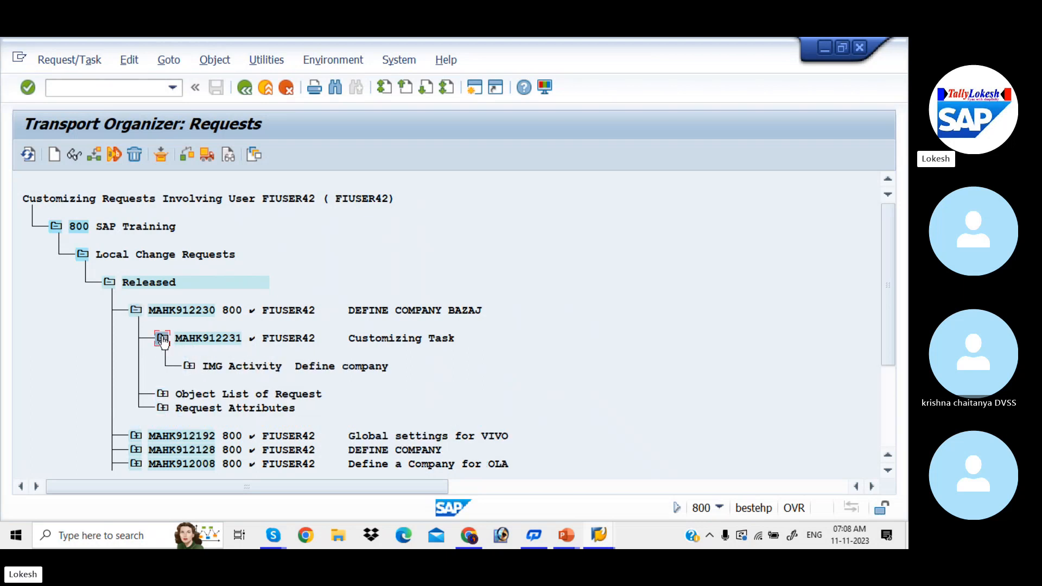
Expand the Define company activity in the released customizing task to inspect its view maintenance data entry
{"action": "left_click", "coordinate": [190, 368]}
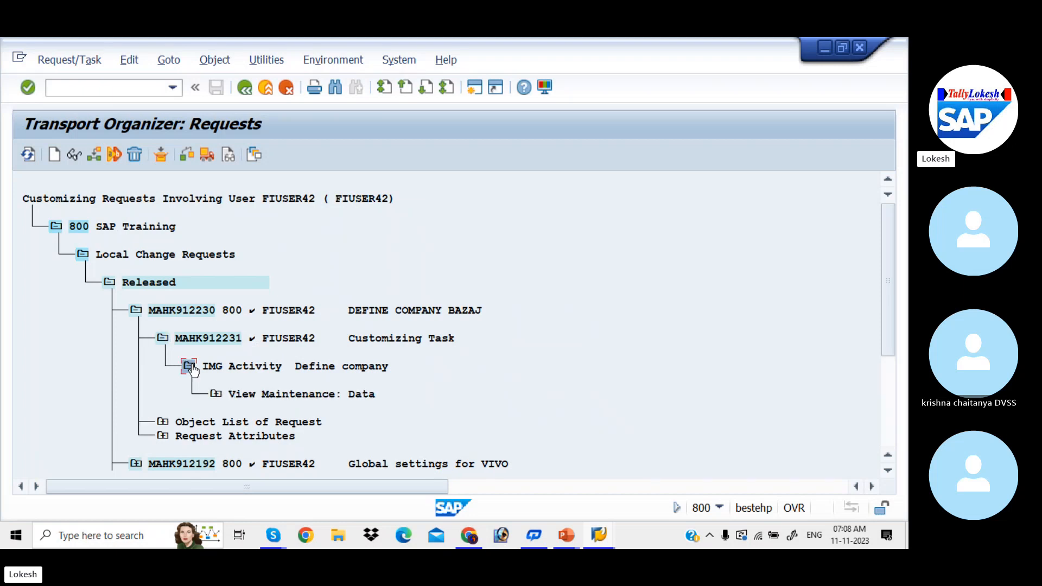
{"action": "left_click", "coordinate": [220, 396]}
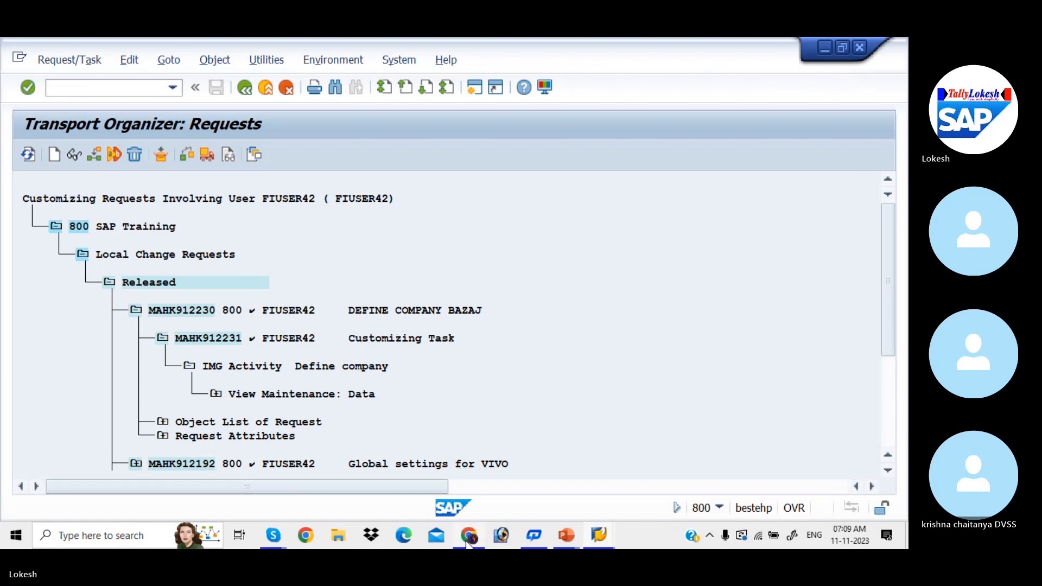
Switch to Chrome and show the videos page of the SAP S4 HANA training channel on YouTube
{"action": "left_click", "coordinate": [465, 469]}
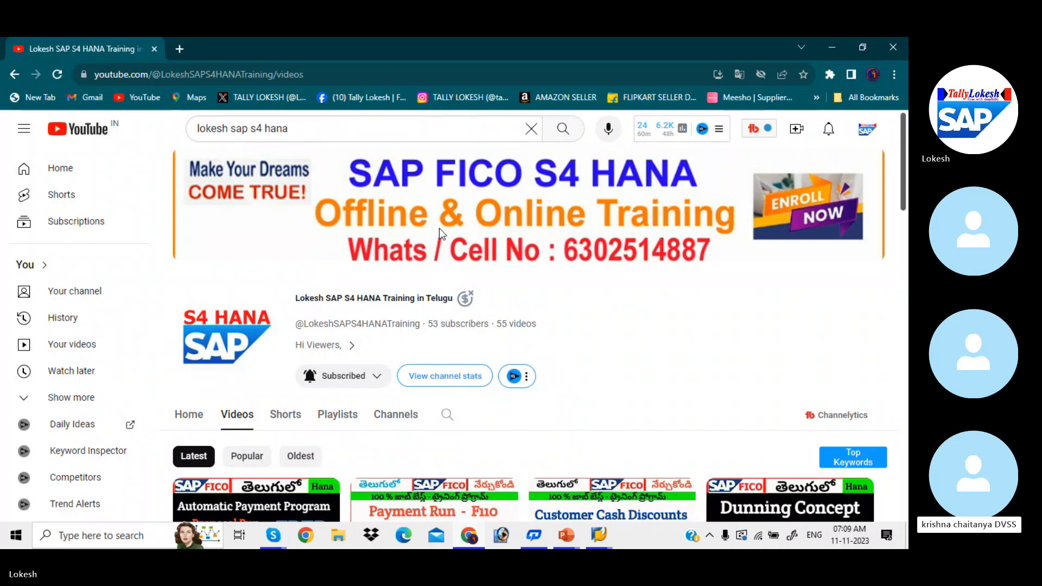
{"action": "left_click_drag", "start_coordinate": [905, 190], "coordinate": [891, 51]}
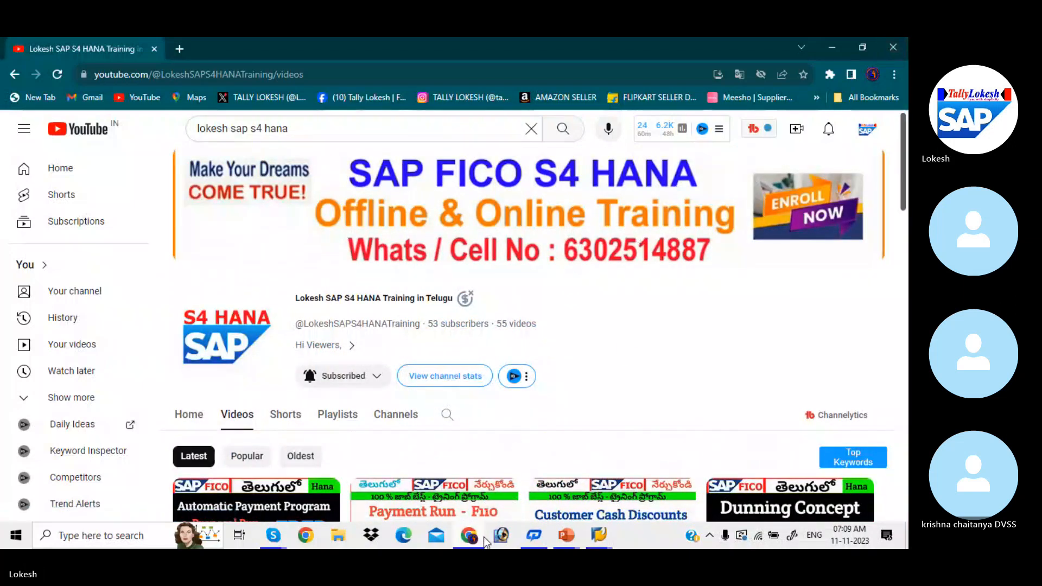
Switch to PowerPoint, bring up the presentation What is a Transport Request and close it
{"action": "mouse_move", "coordinate": [566, 536]}
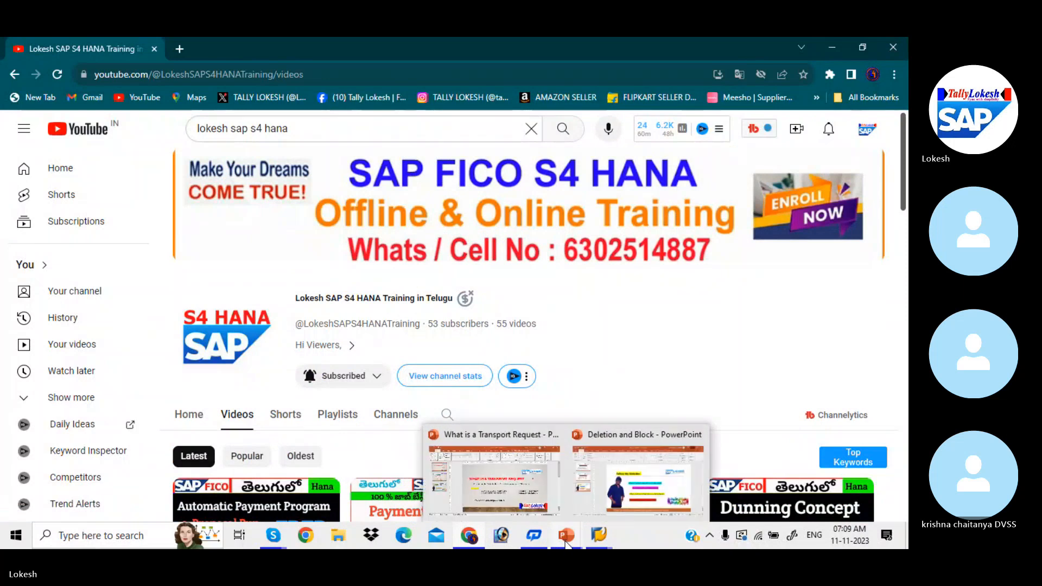
{"action": "left_click", "coordinate": [529, 496]}
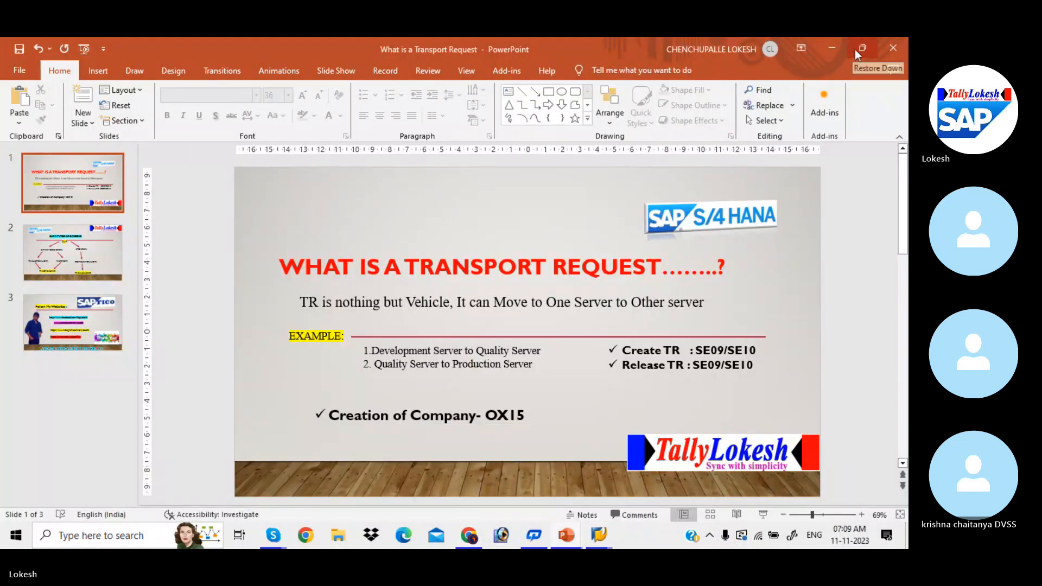
{"action": "left_click", "coordinate": [898, 48]}
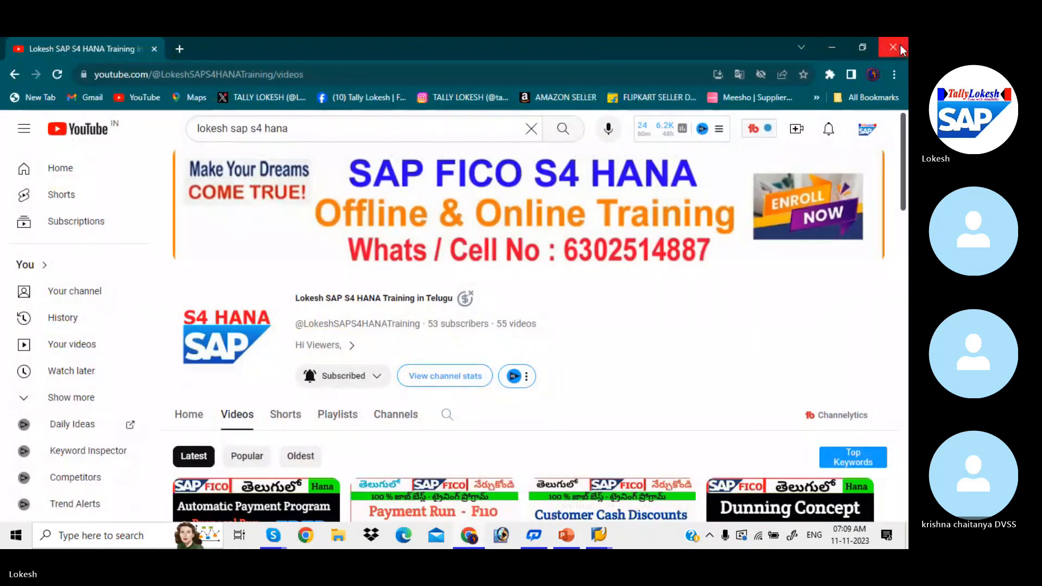
{"action": "mouse_move", "coordinate": [569, 538]}
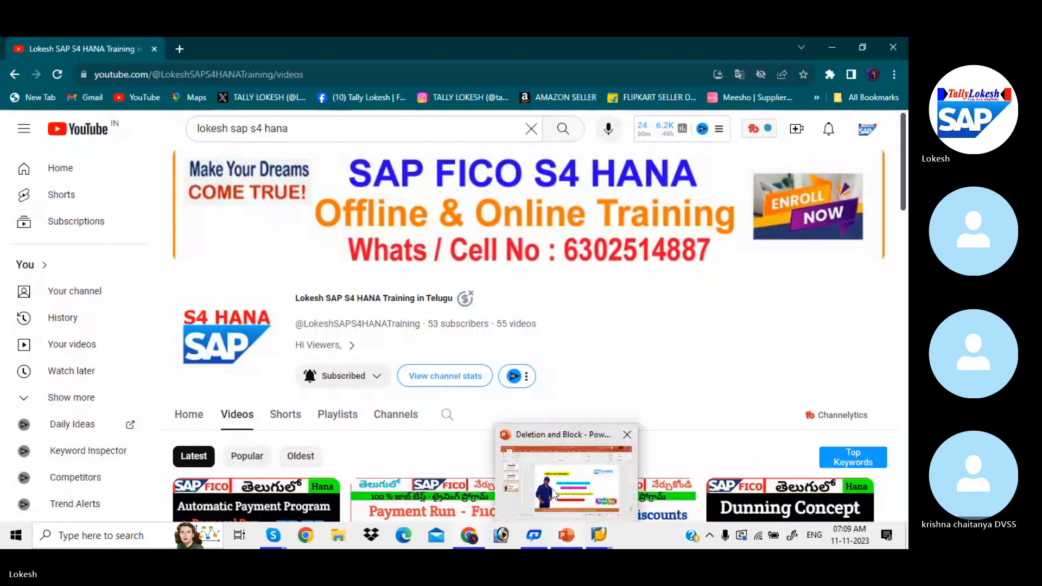